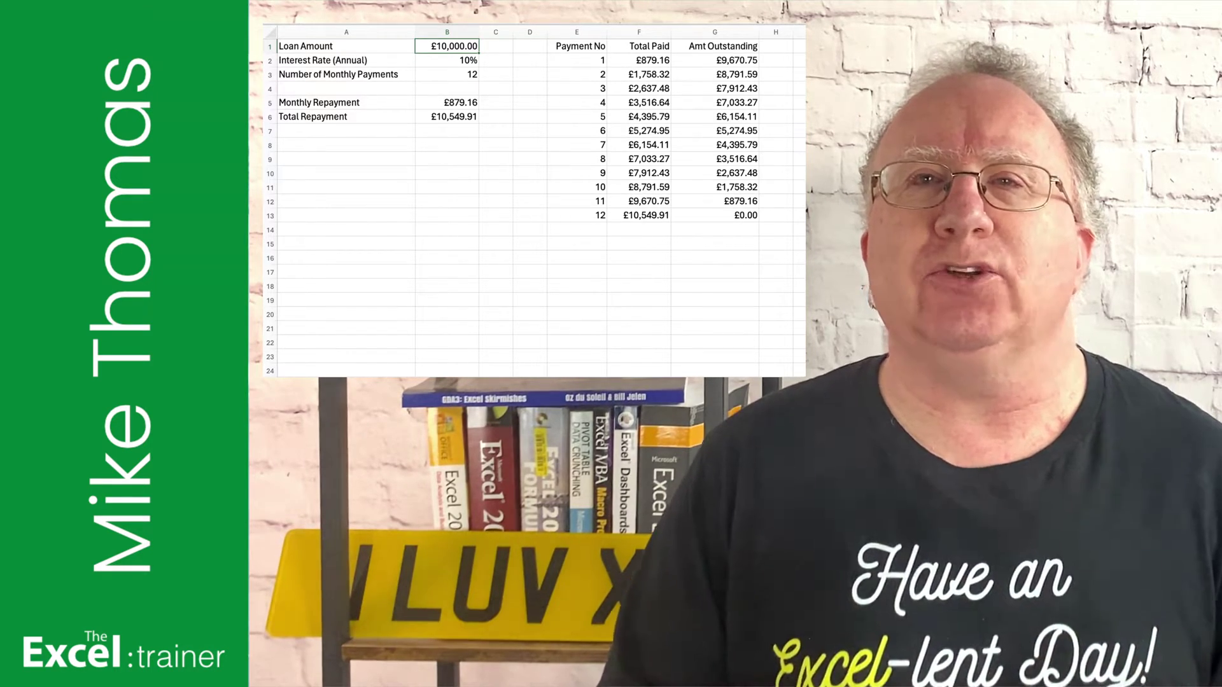
# - Enter 15000 as the loan amount and 14% interest, then change the payments from 24 to 18
pyautogui.write('15')
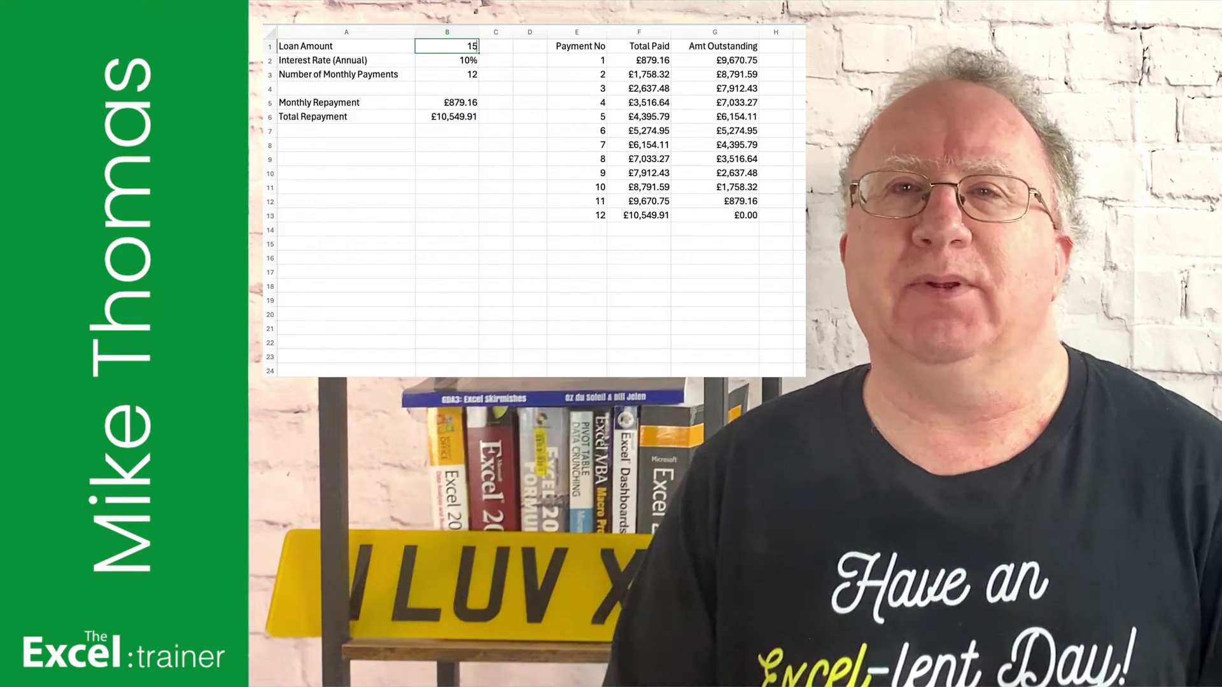
pyautogui.write('000')
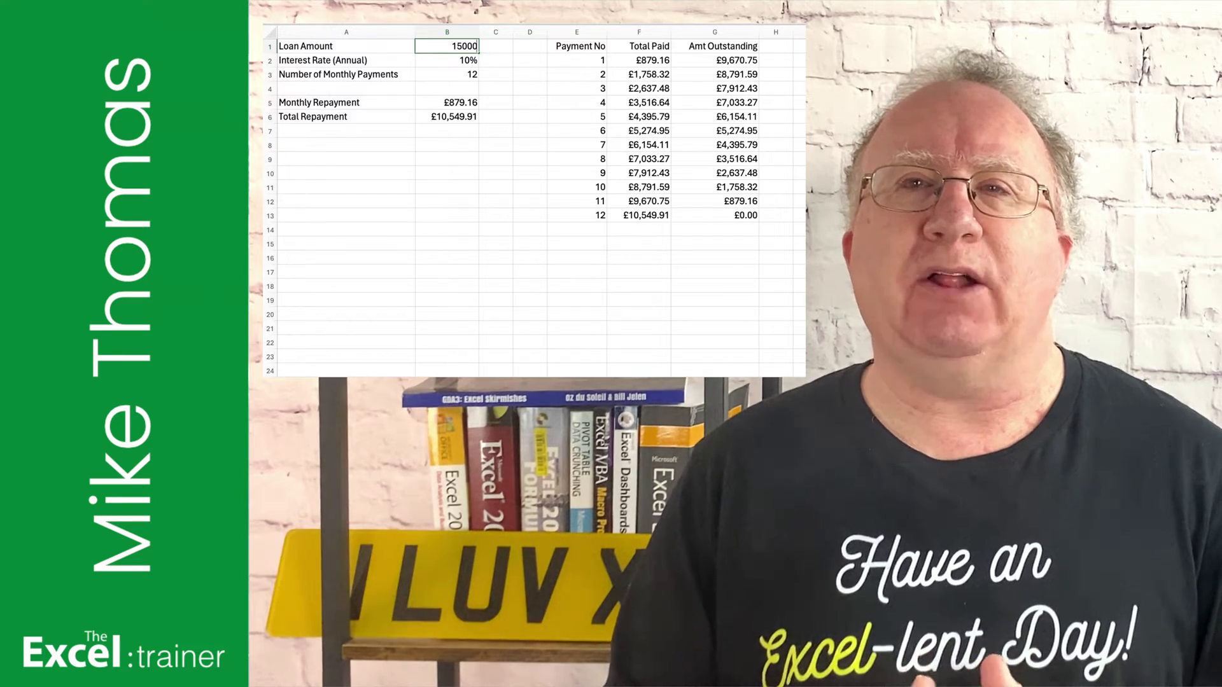
pyautogui.press('Return')
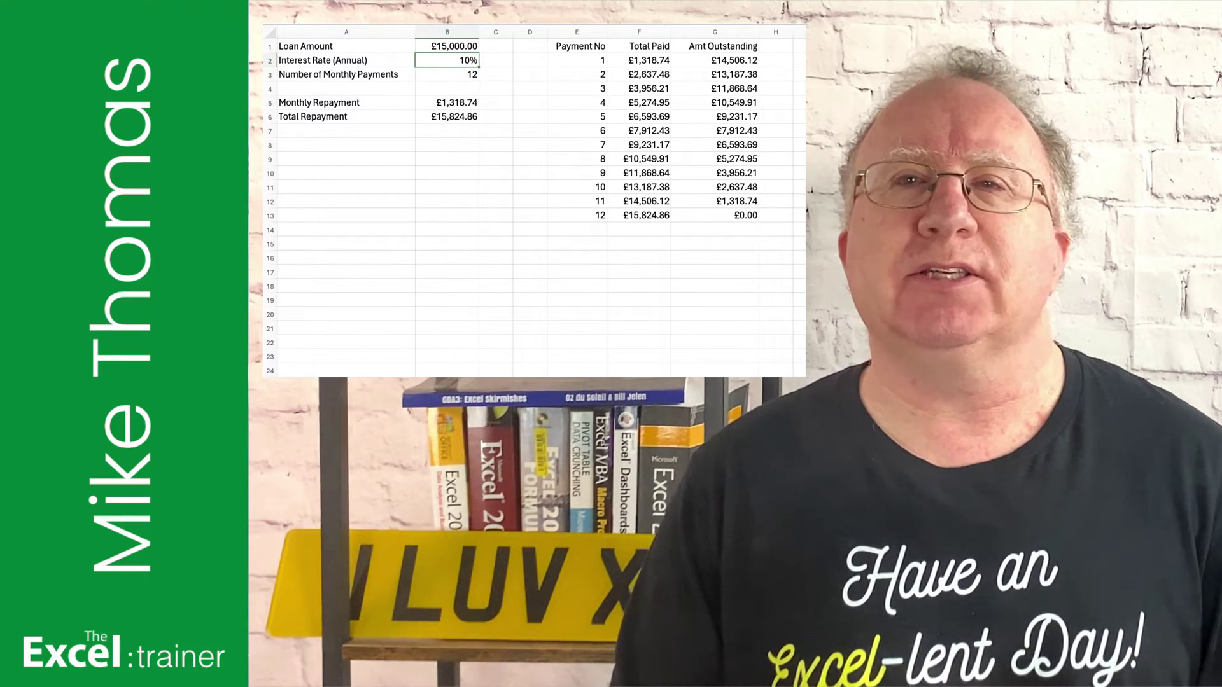
pyautogui.write('14')
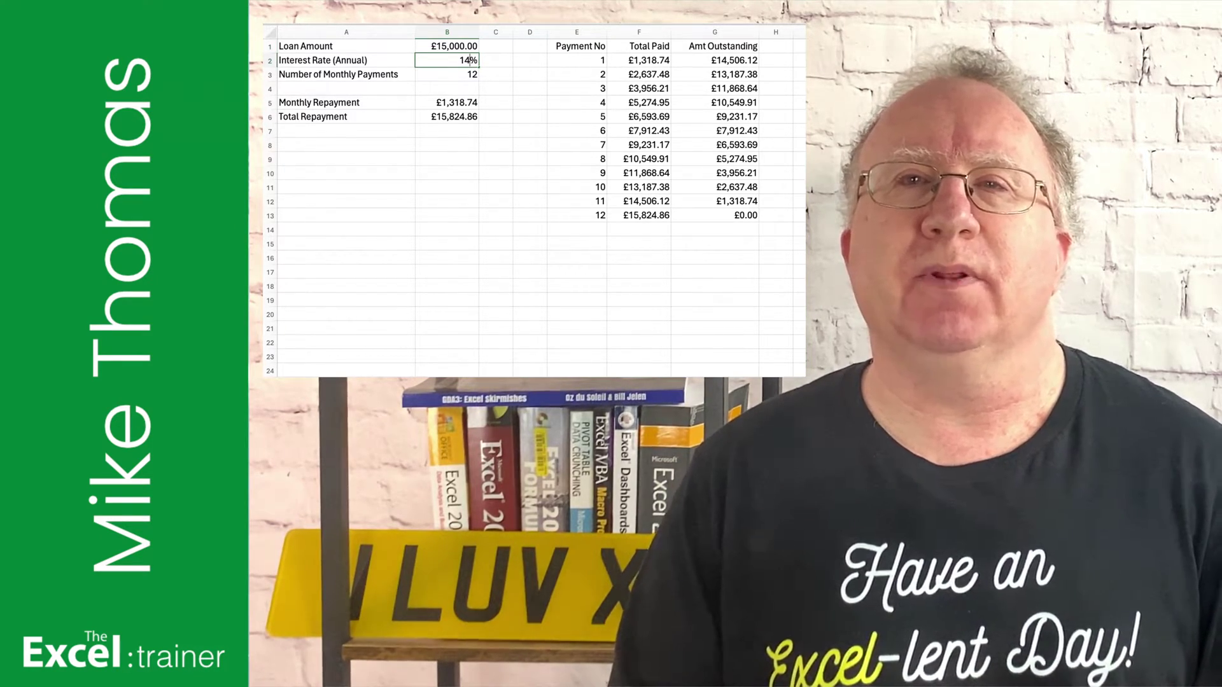
pyautogui.press('Return')
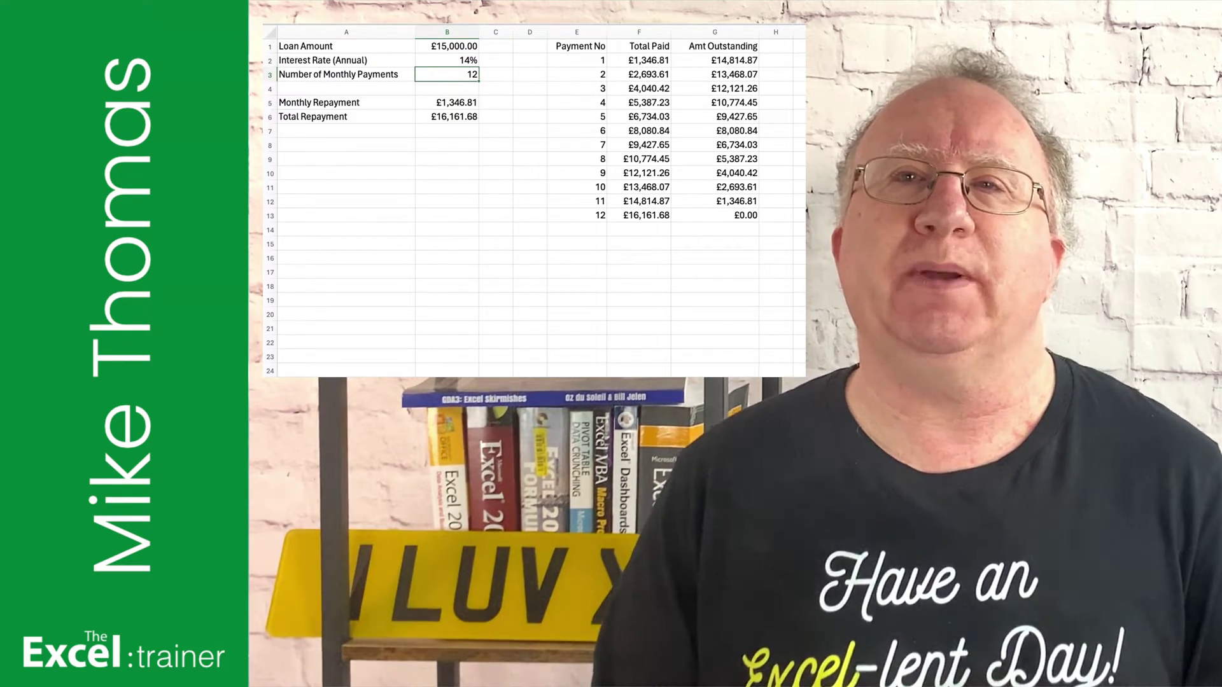
pyautogui.write('2')
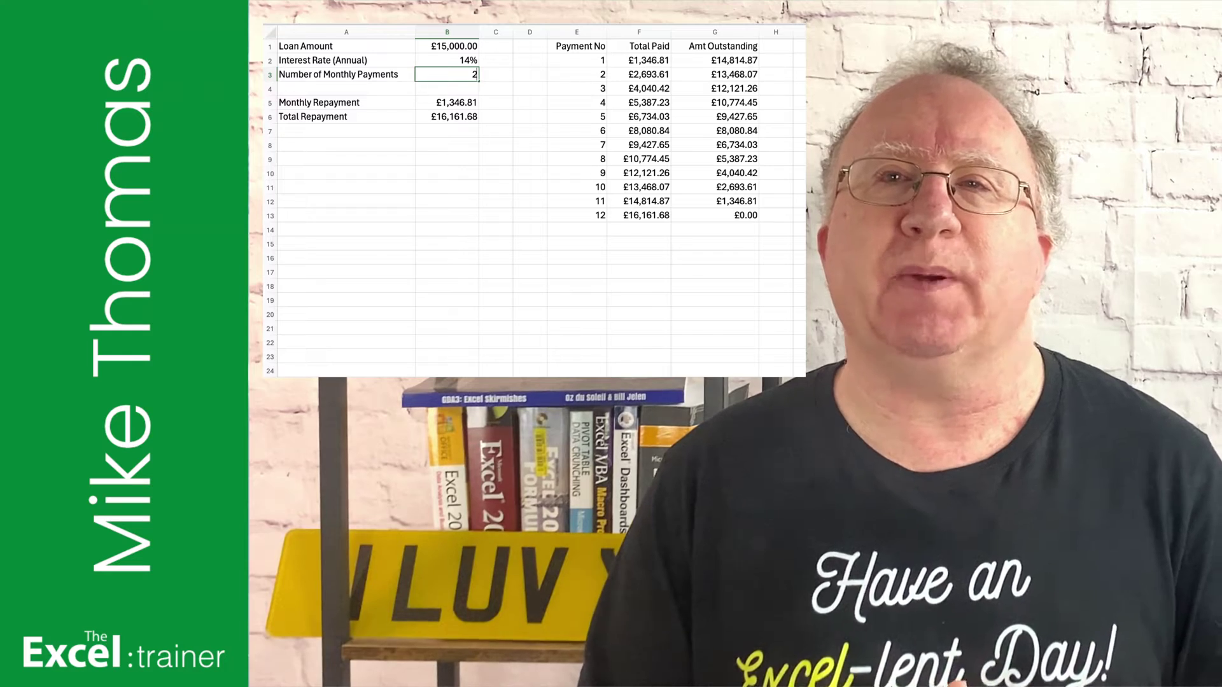
pyautogui.write('4')
pyautogui.press('Return')
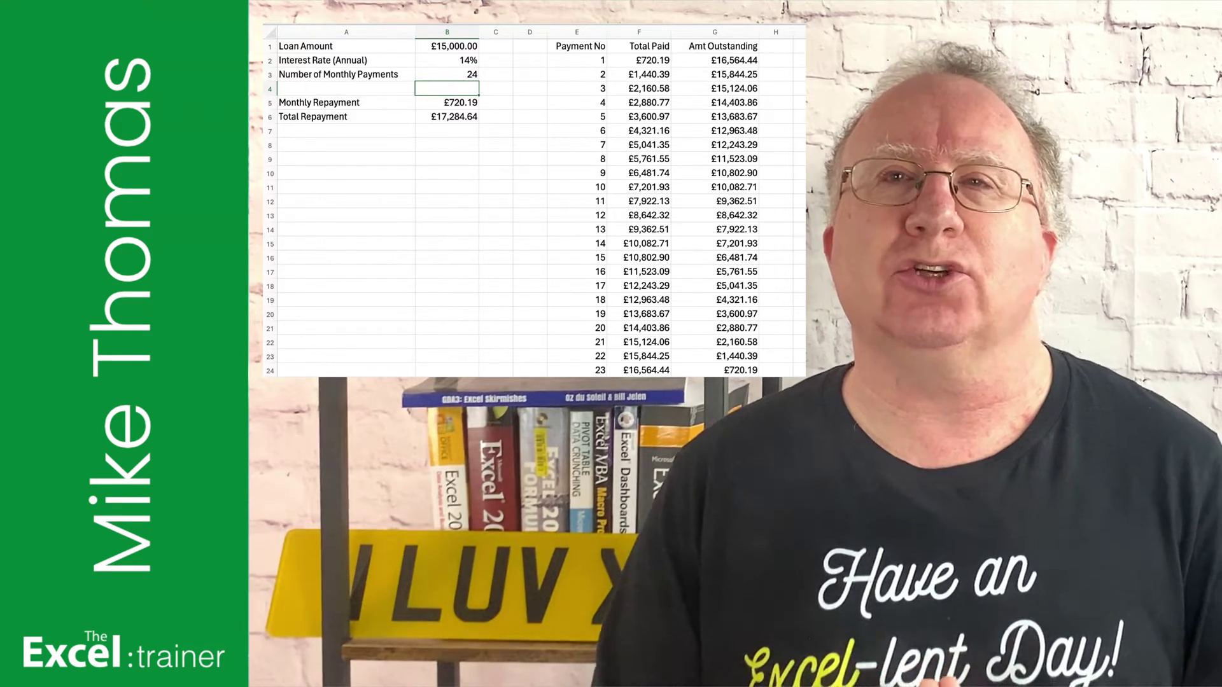
pyautogui.click(447, 74)
pyautogui.write('18')
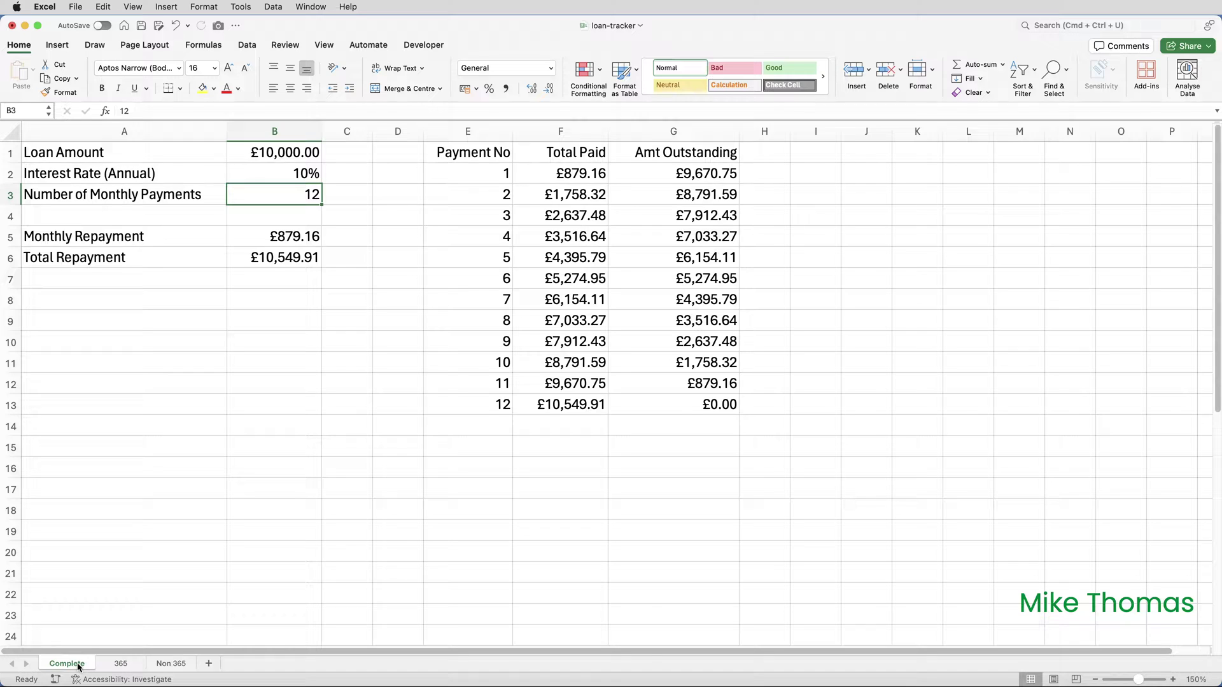
# - On the 365 sheet, enter =SEQUENCE(B3) in E2 so payment numbers spill
pyautogui.click(120, 665)
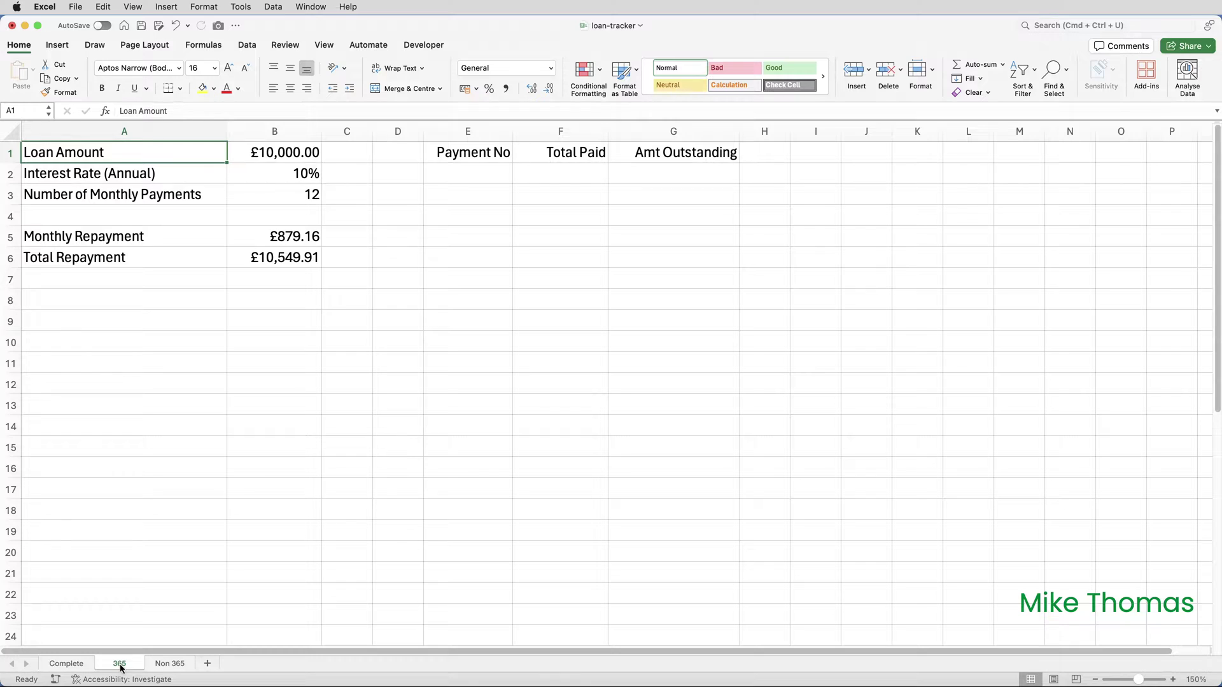
pyautogui.click(484, 174)
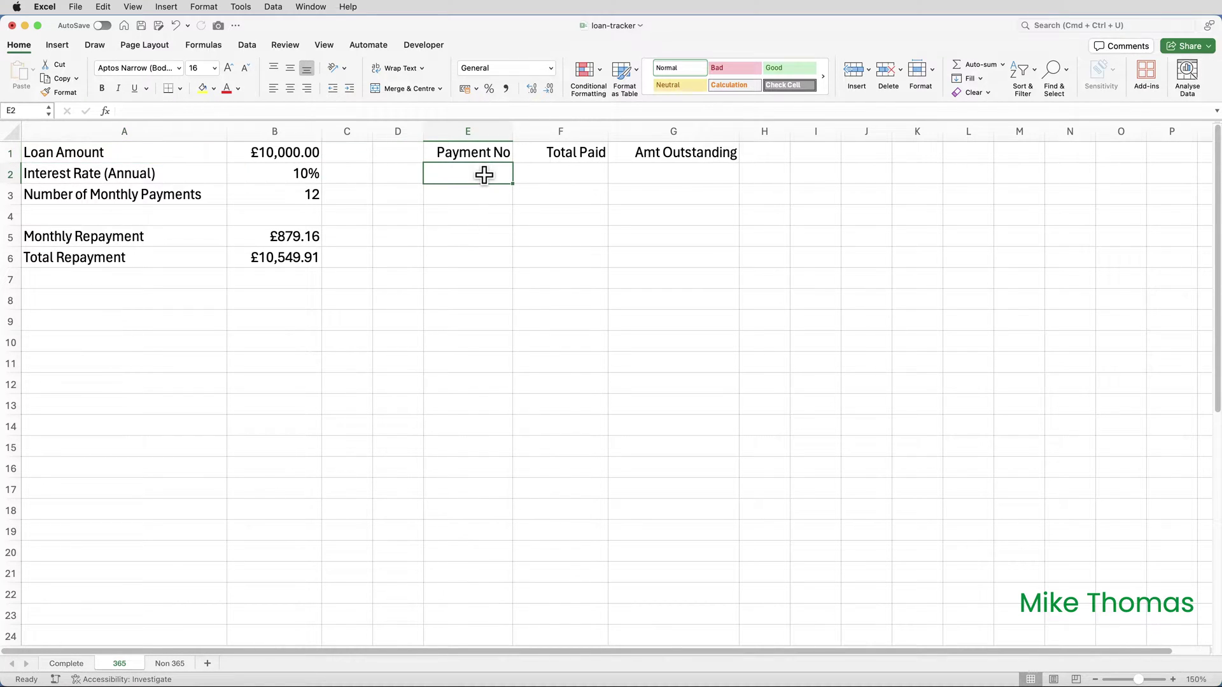
pyautogui.write('=SEQ')
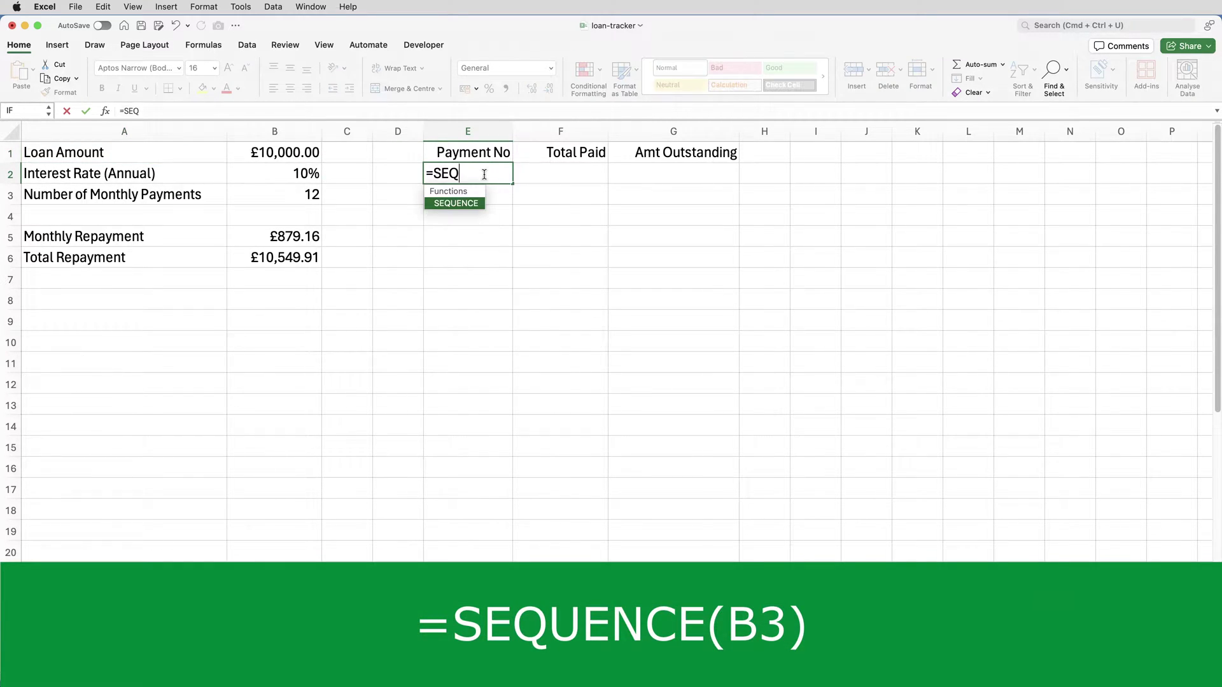
pyautogui.press('Tab')
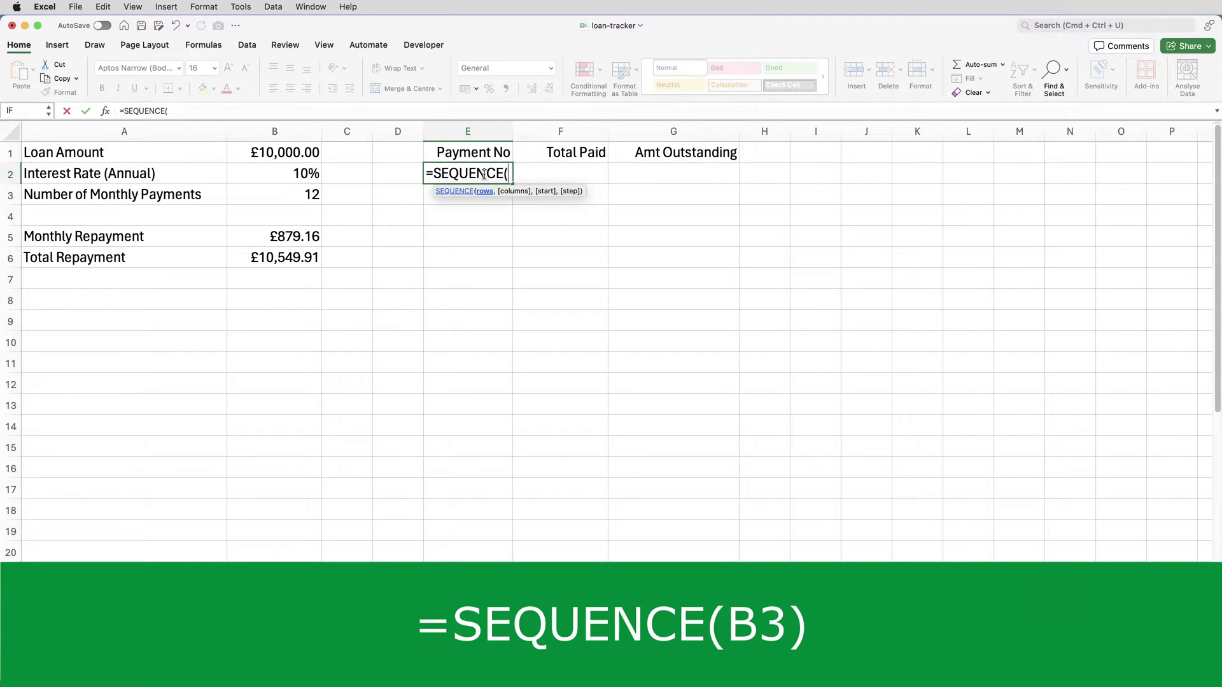
pyautogui.write('B3')
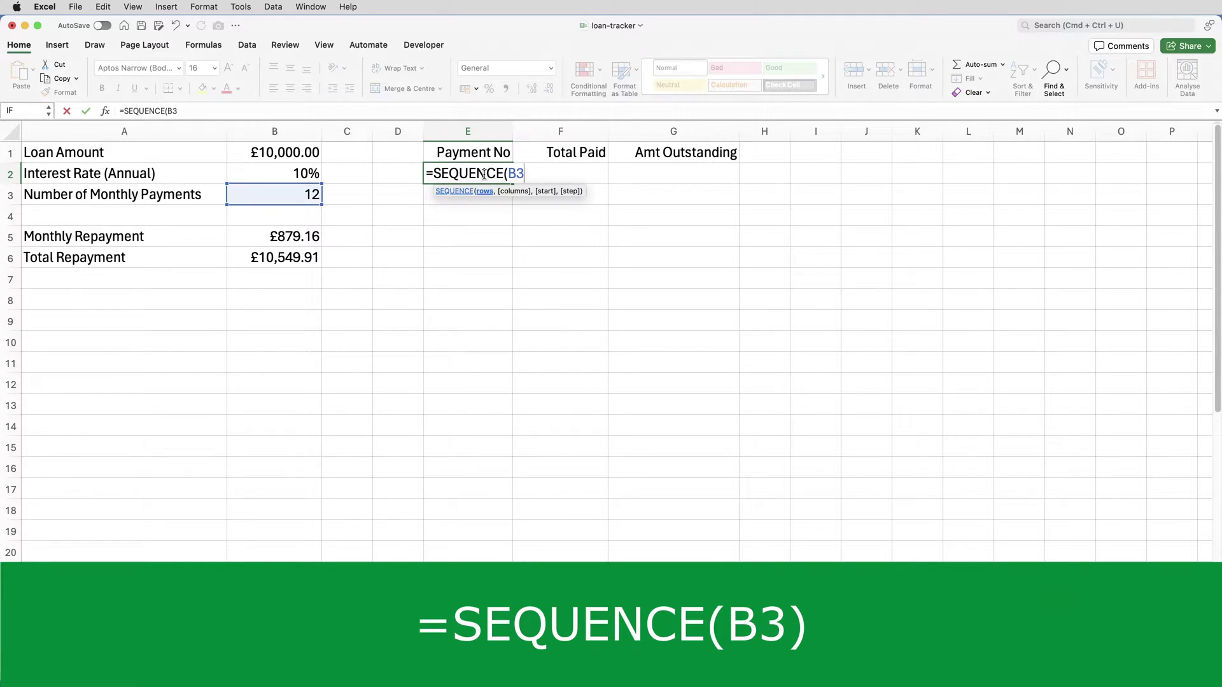
pyautogui.write(')')
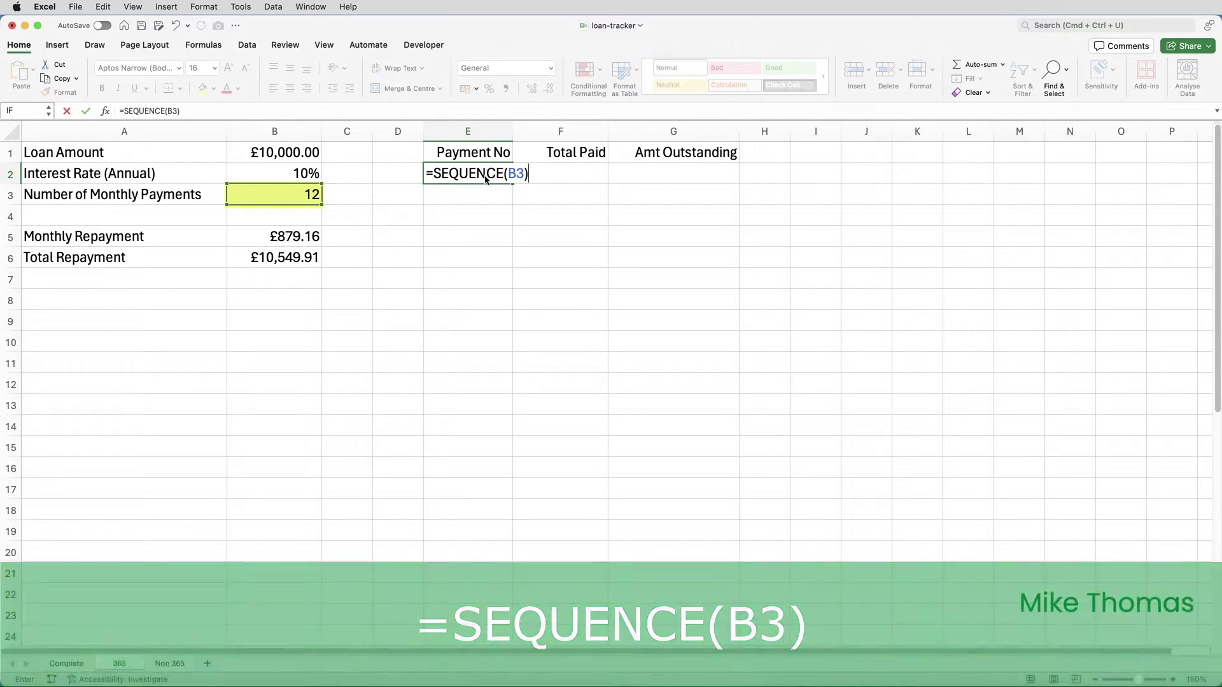
pyautogui.press('Return')
# - Test the spill by setting B3 to 18 payments, then restore it to 12
pyautogui.click(313, 196)
pyautogui.write('18')
pyautogui.press('Return')
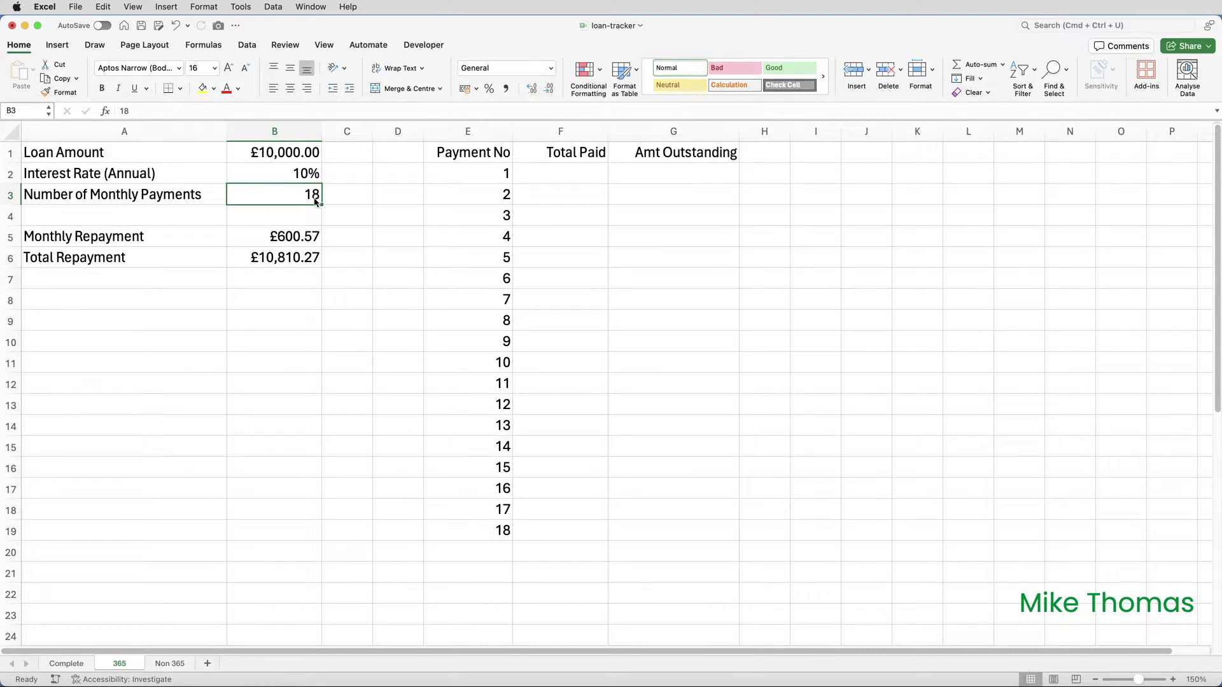
pyautogui.write('12')
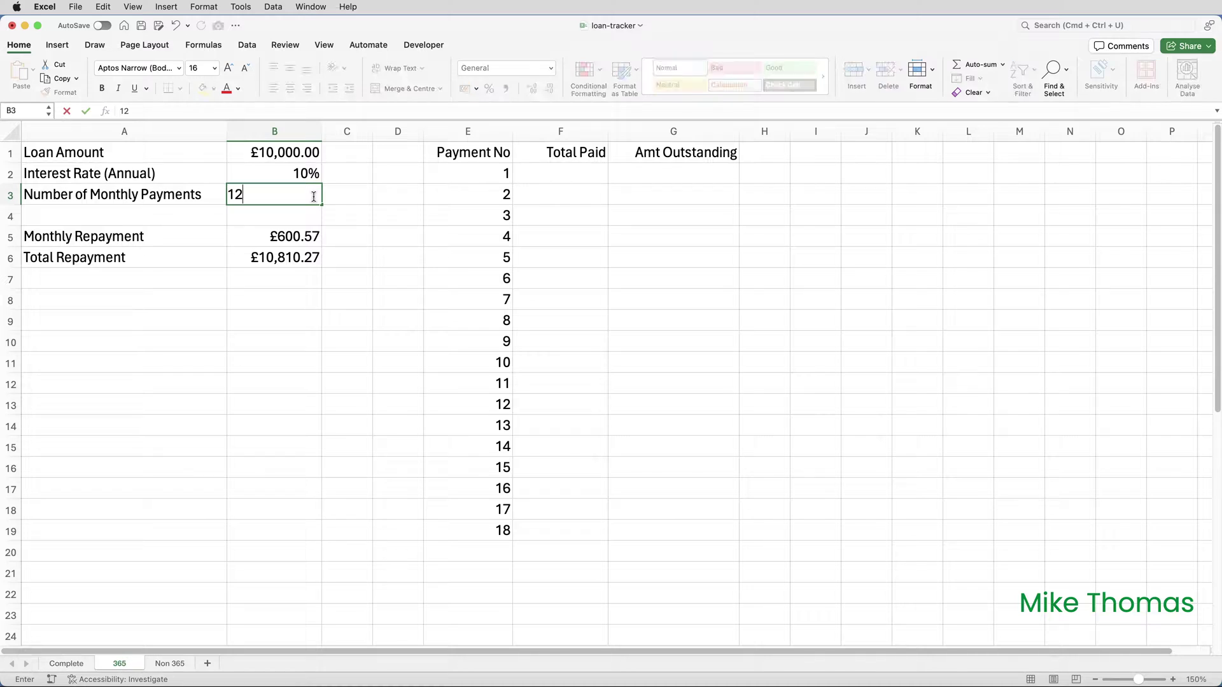
pyautogui.press('Return')
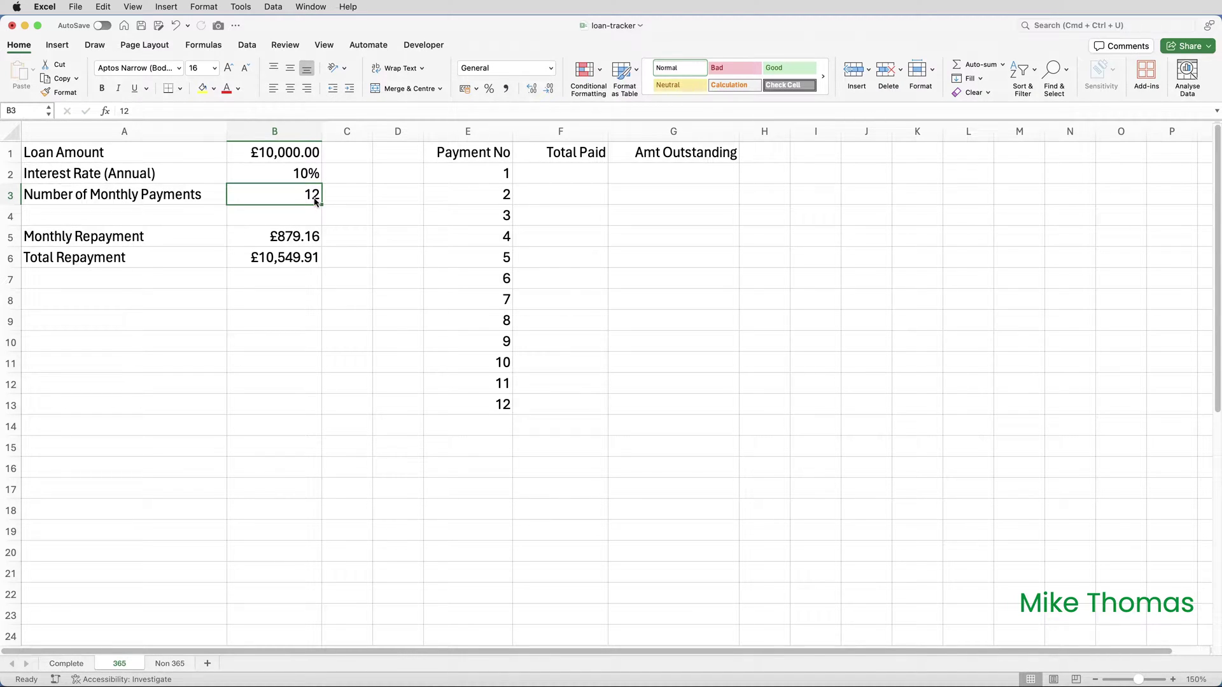
pyautogui.click(500, 173)
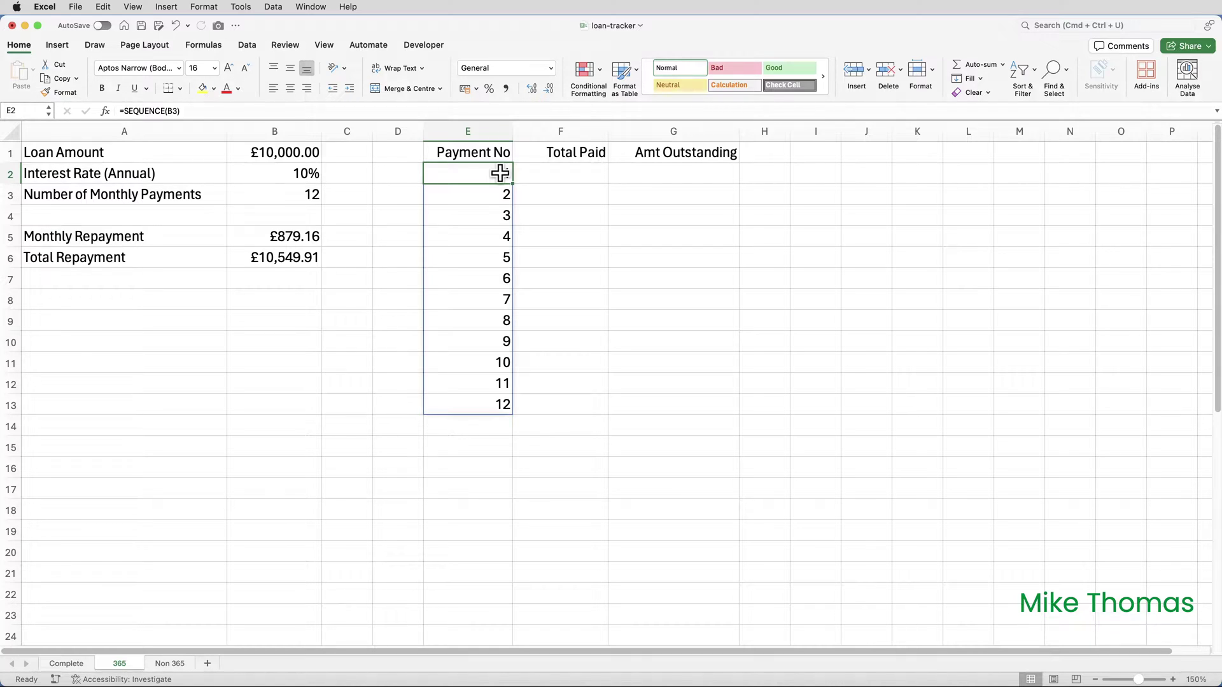
pyautogui.click(61, 665)
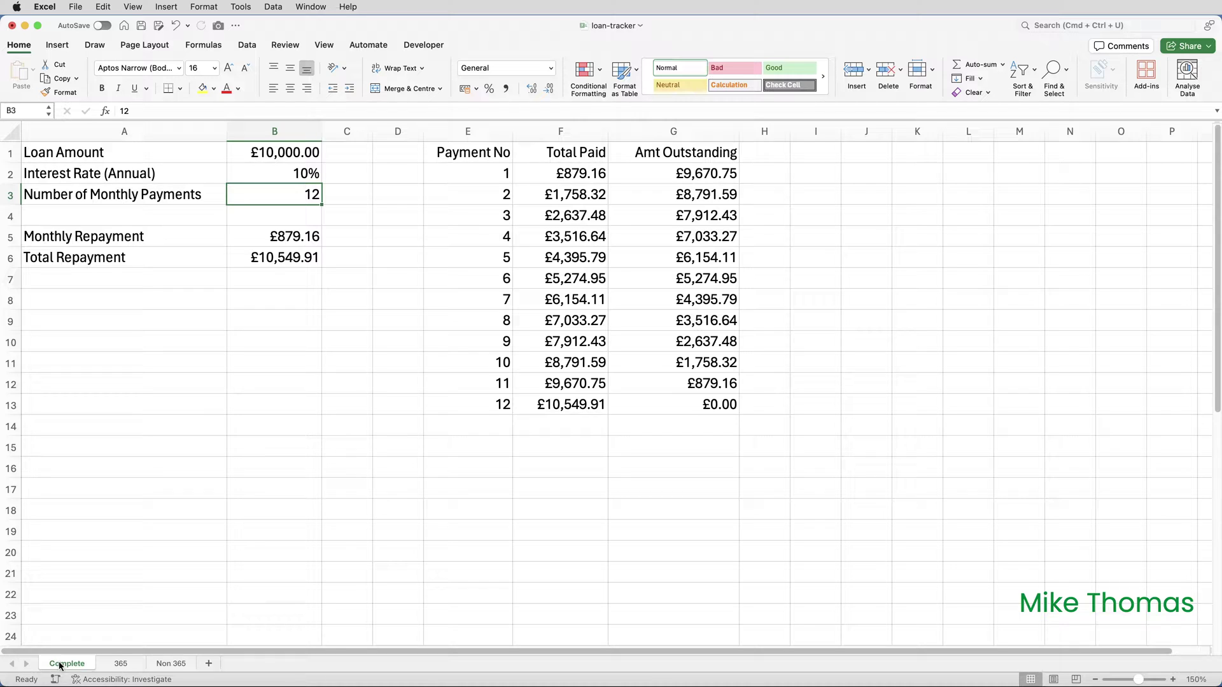
# - On the 365 sheet, enter =$B$5*E2 in F2 and fill it down to F13
pyautogui.click(119, 665)
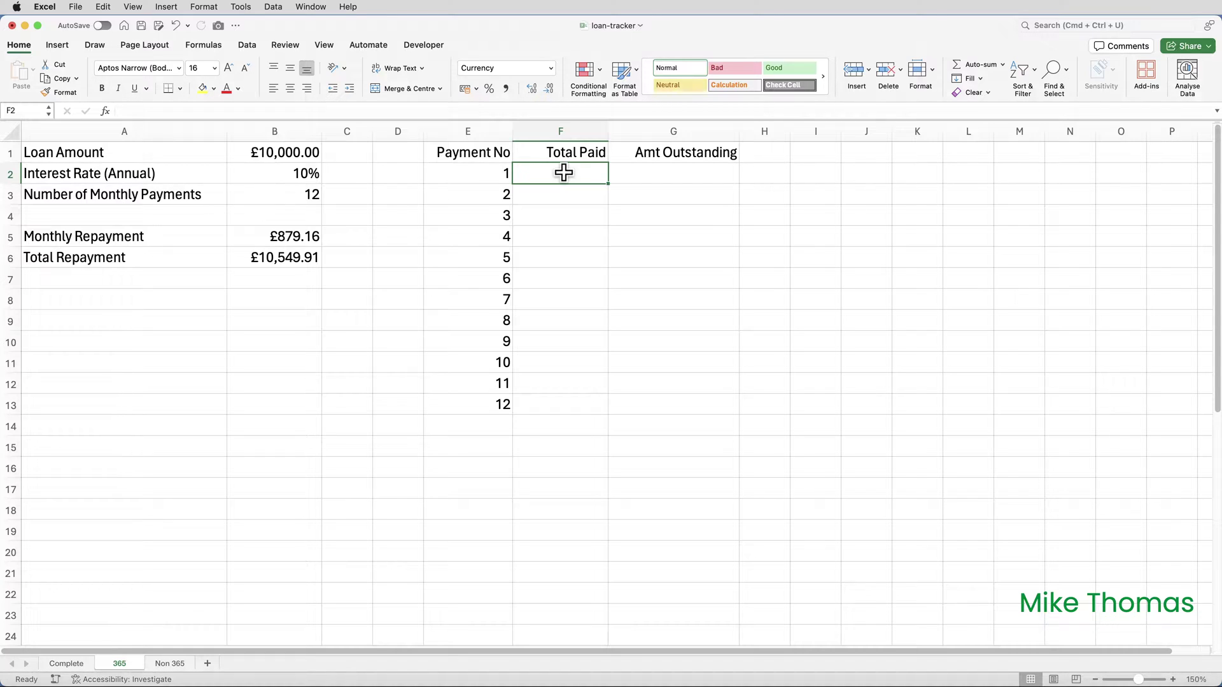
pyautogui.write('=')
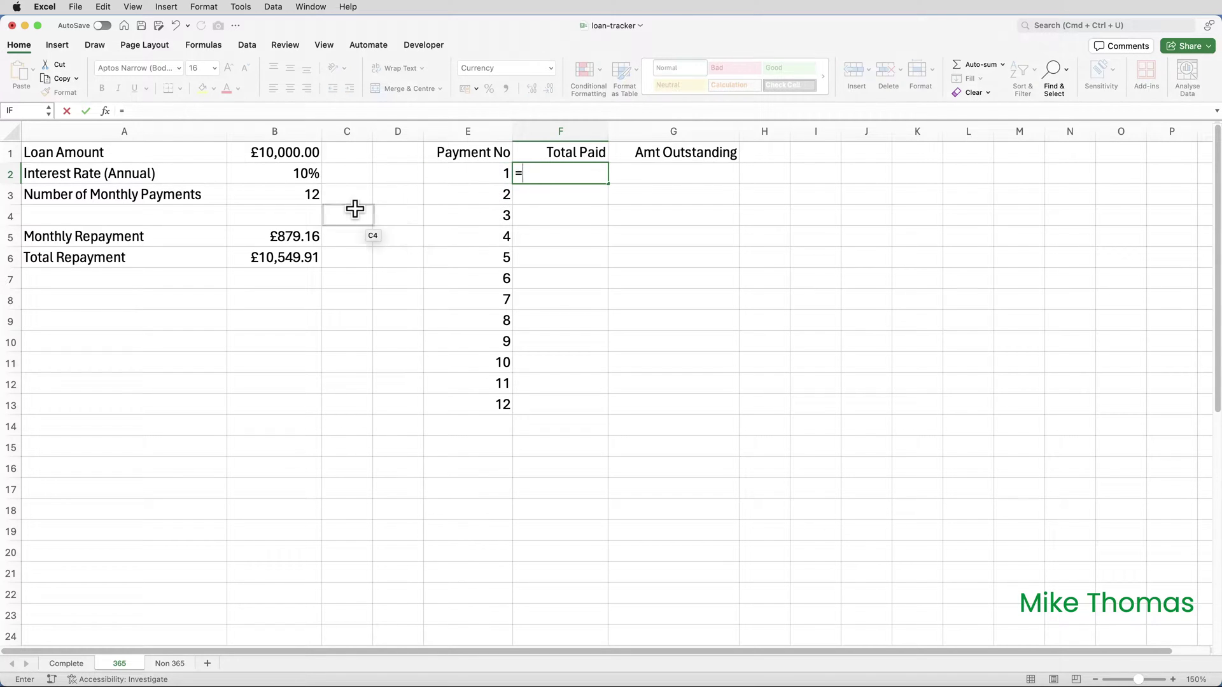
pyautogui.click(290, 234)
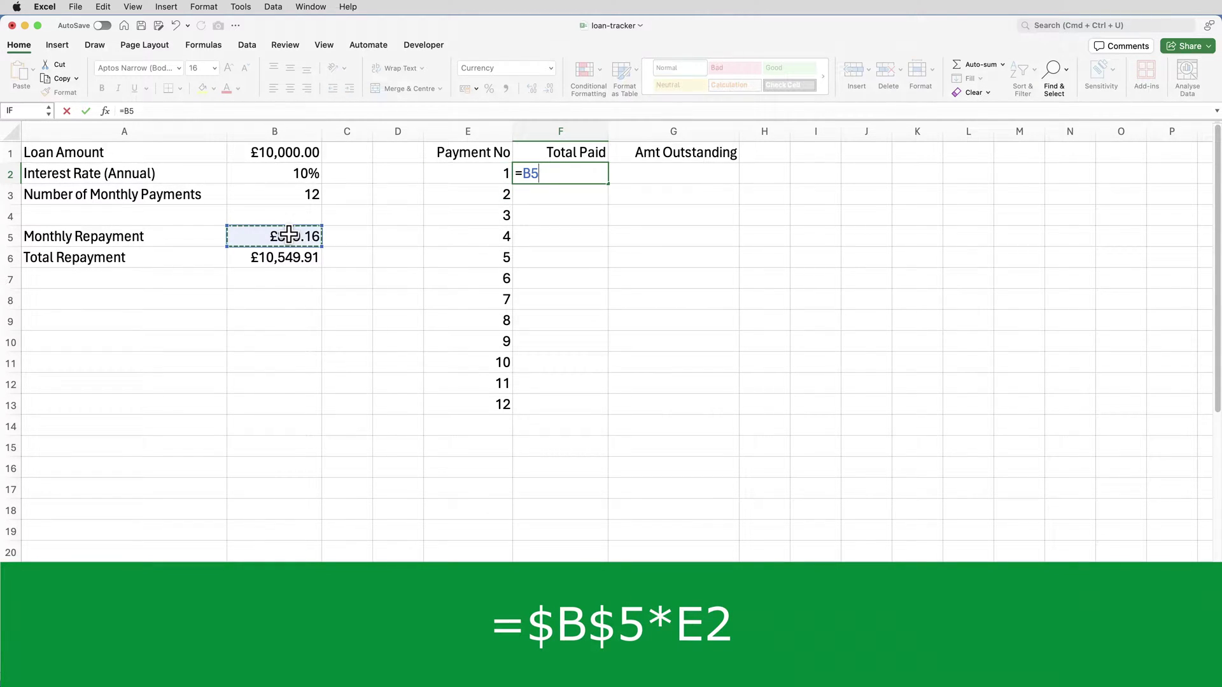
pyautogui.write('*')
pyautogui.click(454, 177)
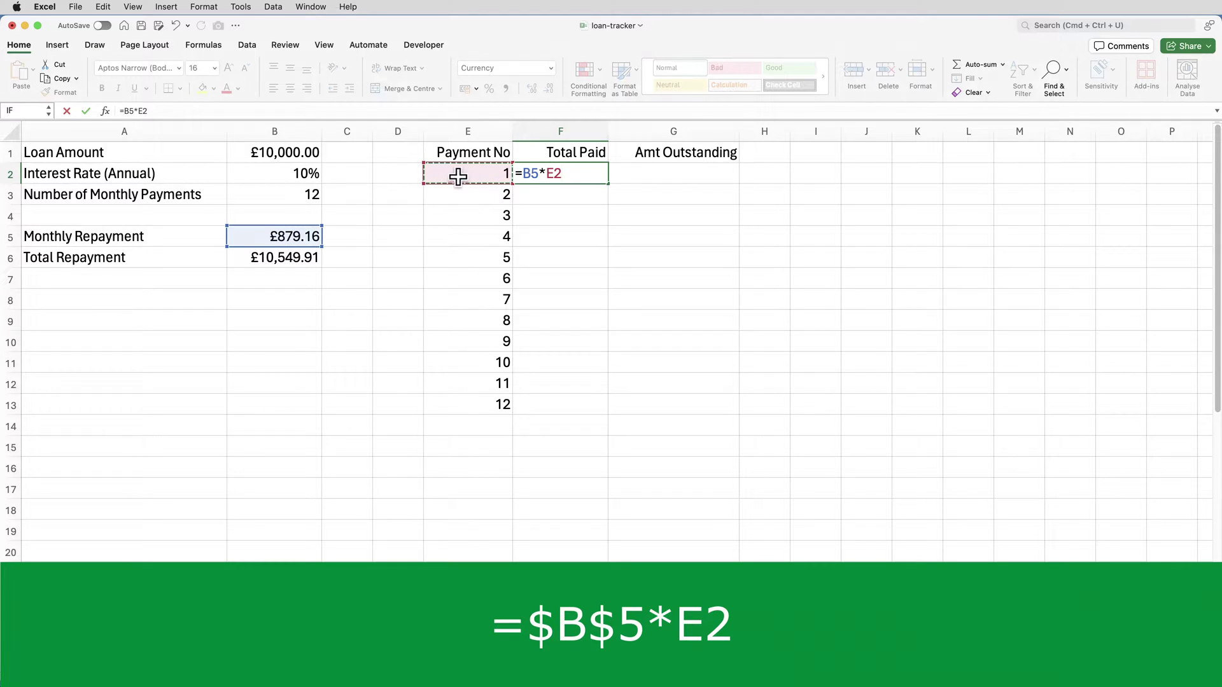
pyautogui.moveTo(523, 174); pyautogui.dragTo(535, 175)
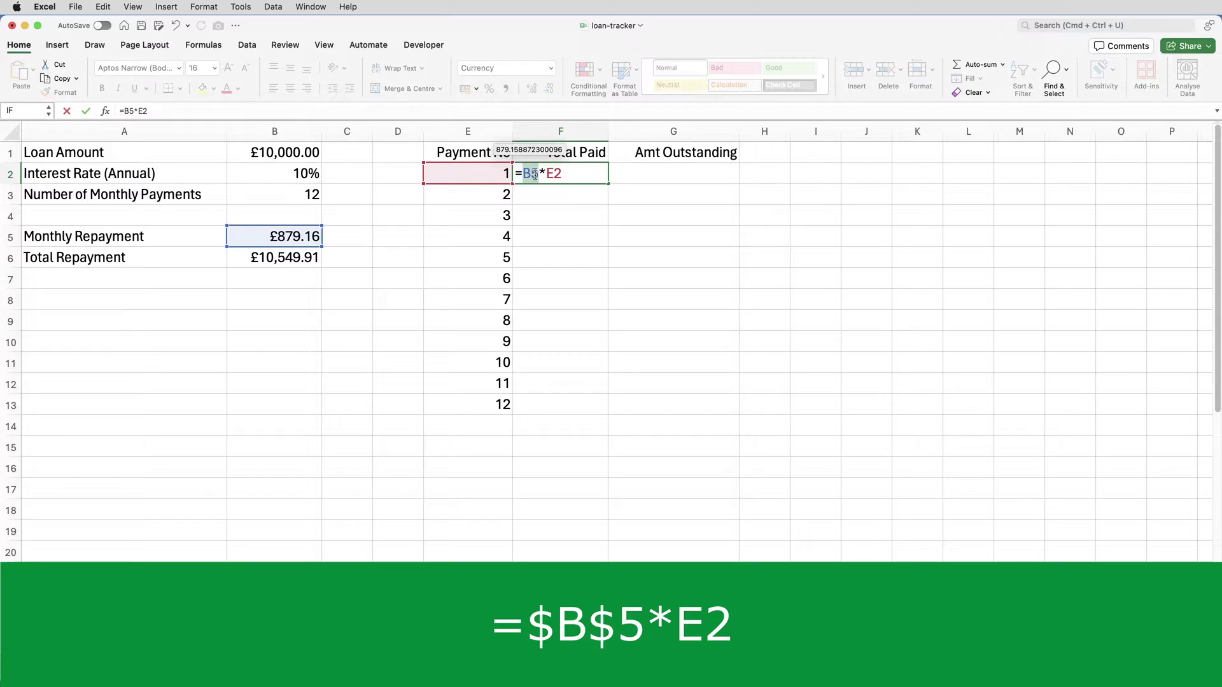
pyautogui.press('F4')
pyautogui.hotkey('ctrl', 'Return')
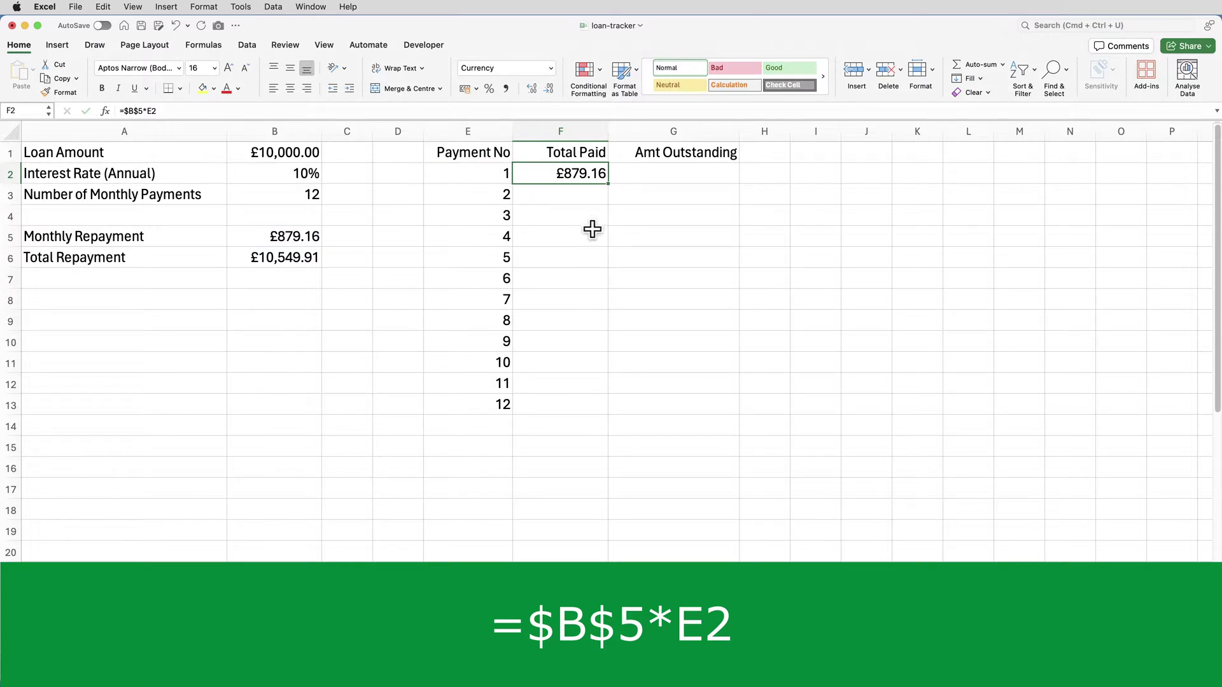
pyautogui.moveTo(608, 184); pyautogui.dragTo(582, 412)
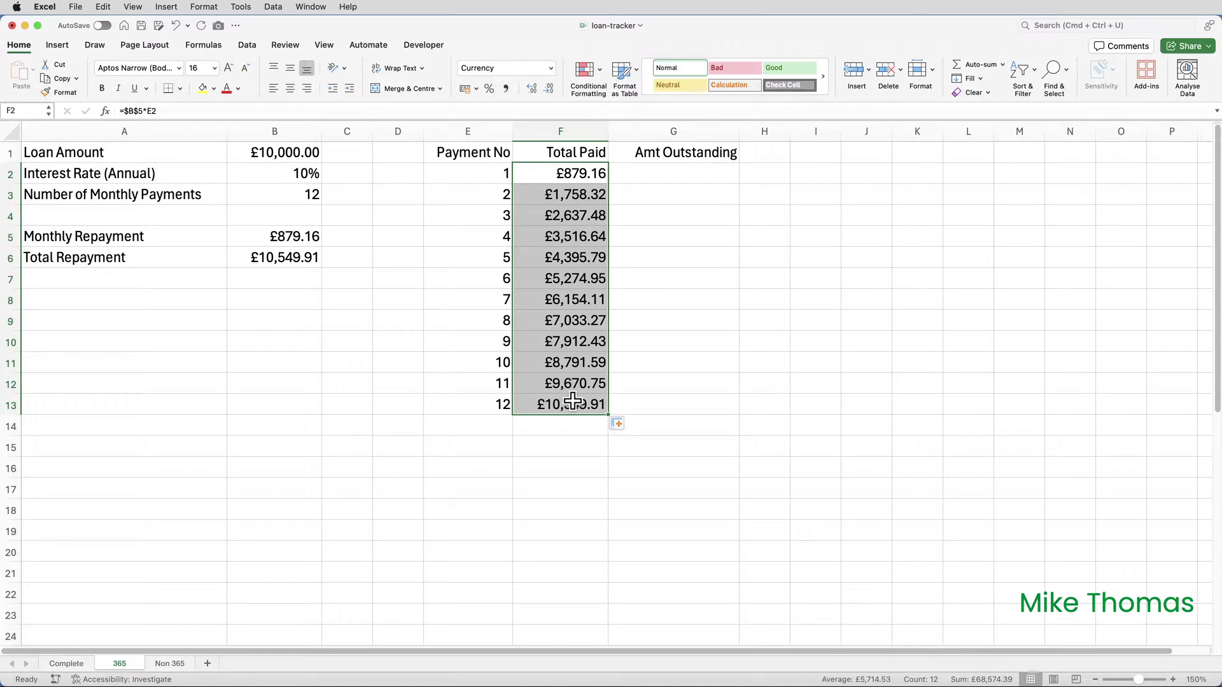
# - Test Total Paid with 18 payments in B3, then restore 12
pyautogui.click(293, 194)
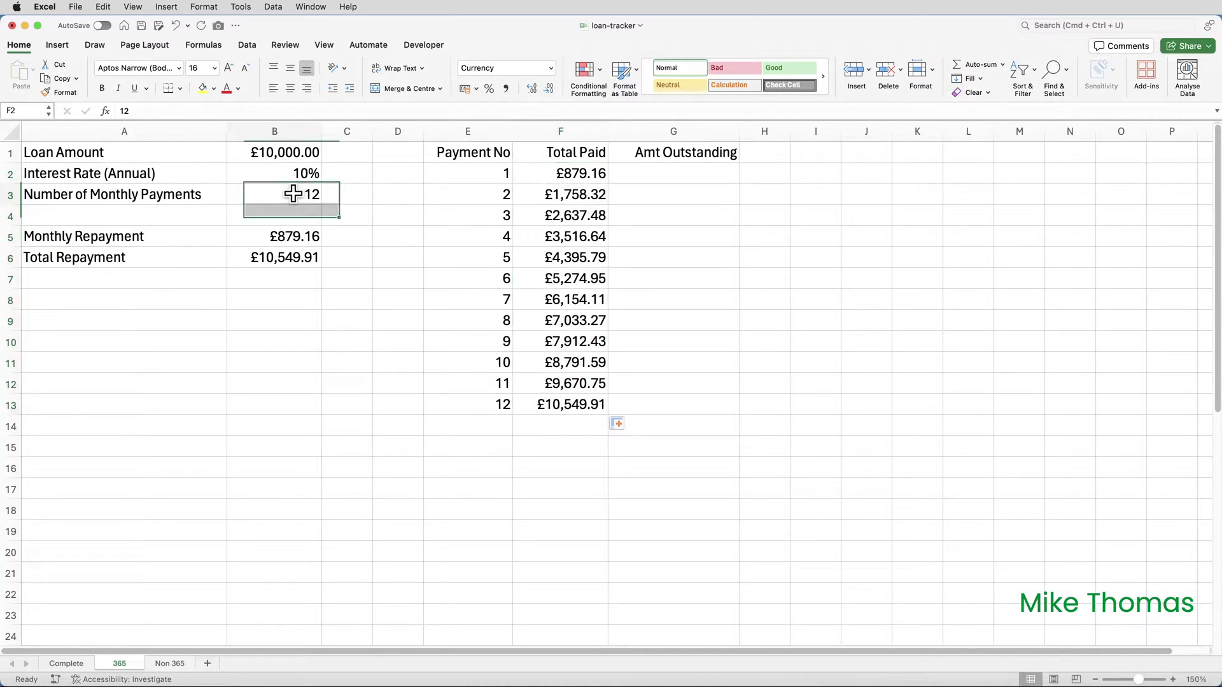
pyautogui.write('18')
pyautogui.press('Return')
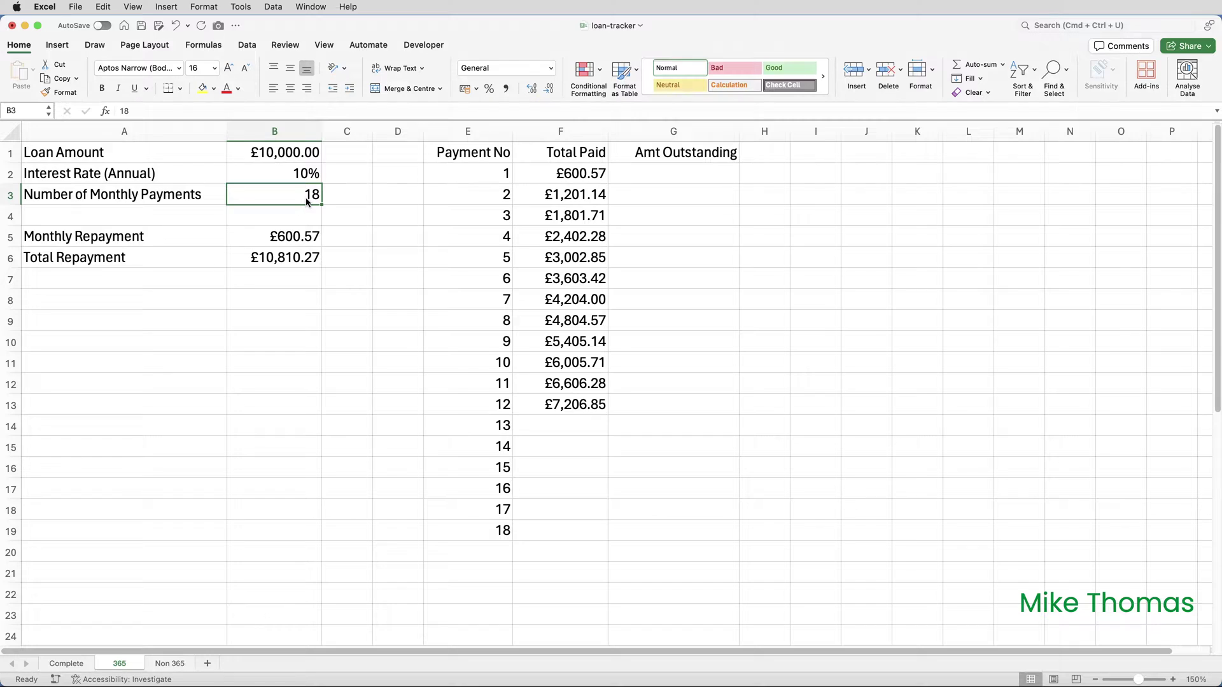
pyautogui.write('12')
pyautogui.press('Return')
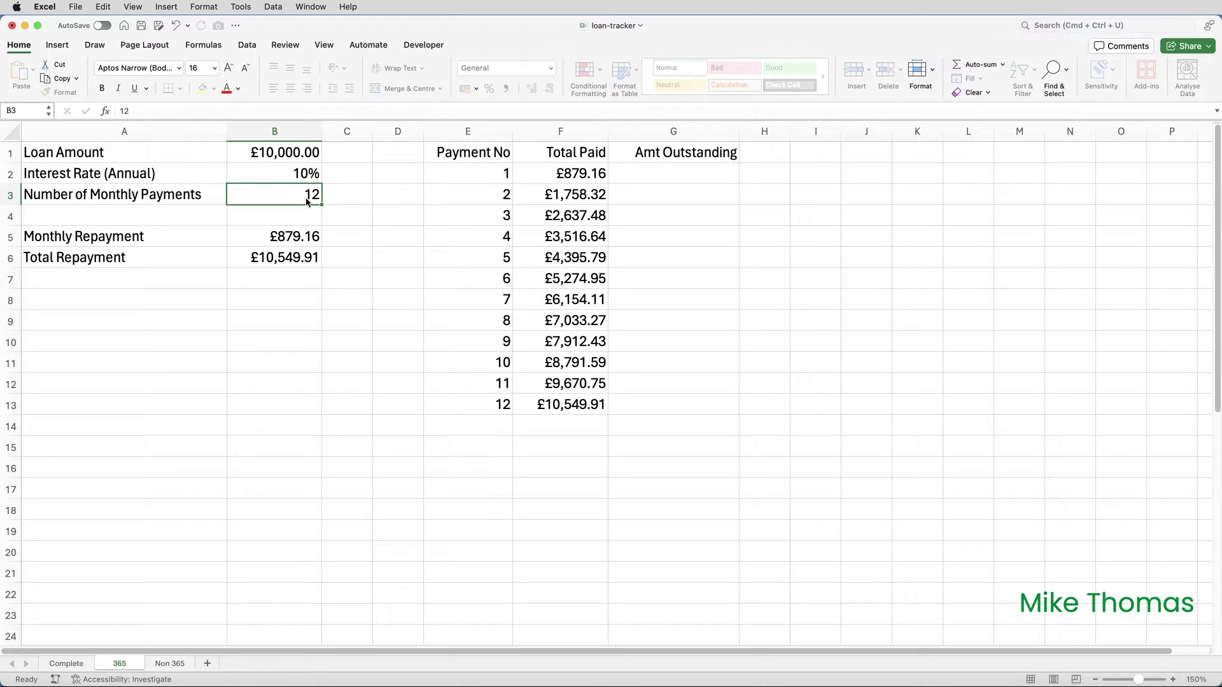
# - Clear F3:F13 and rewrite F2 as =$B$5*SEQUENCE(B3)
pyautogui.click(571, 194)
pyautogui.moveTo(570, 194); pyautogui.dragTo(572, 405)
pyautogui.press('Delete')
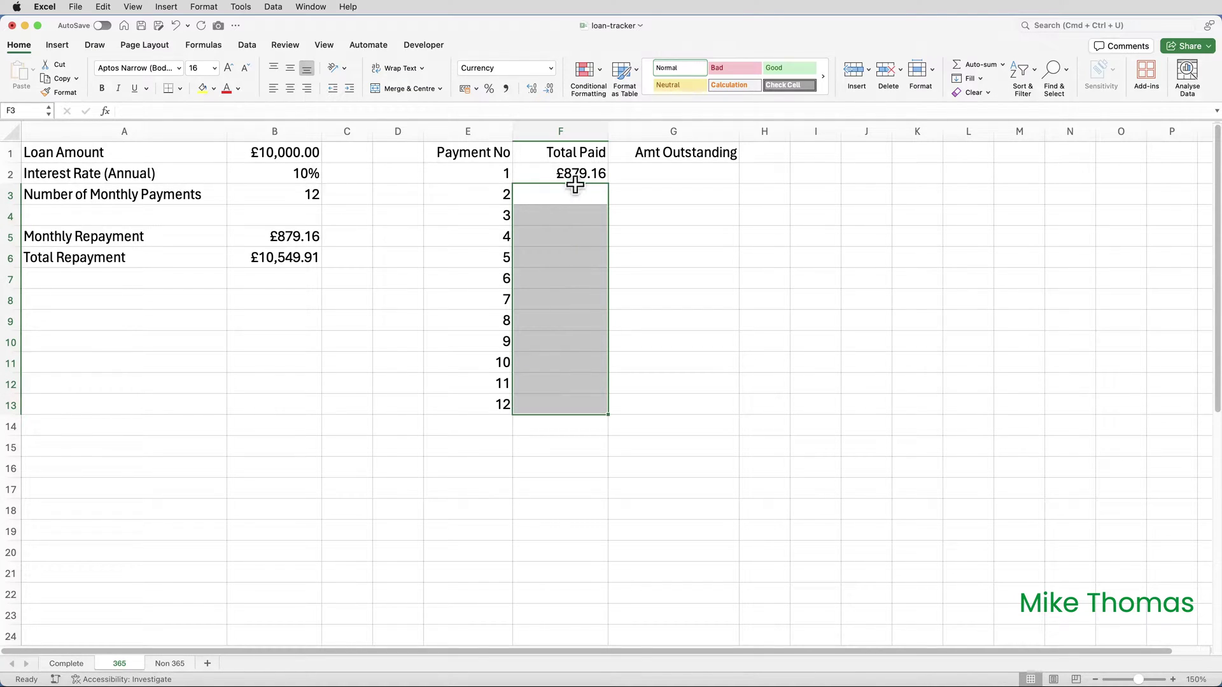
pyautogui.doubleClick(573, 178)
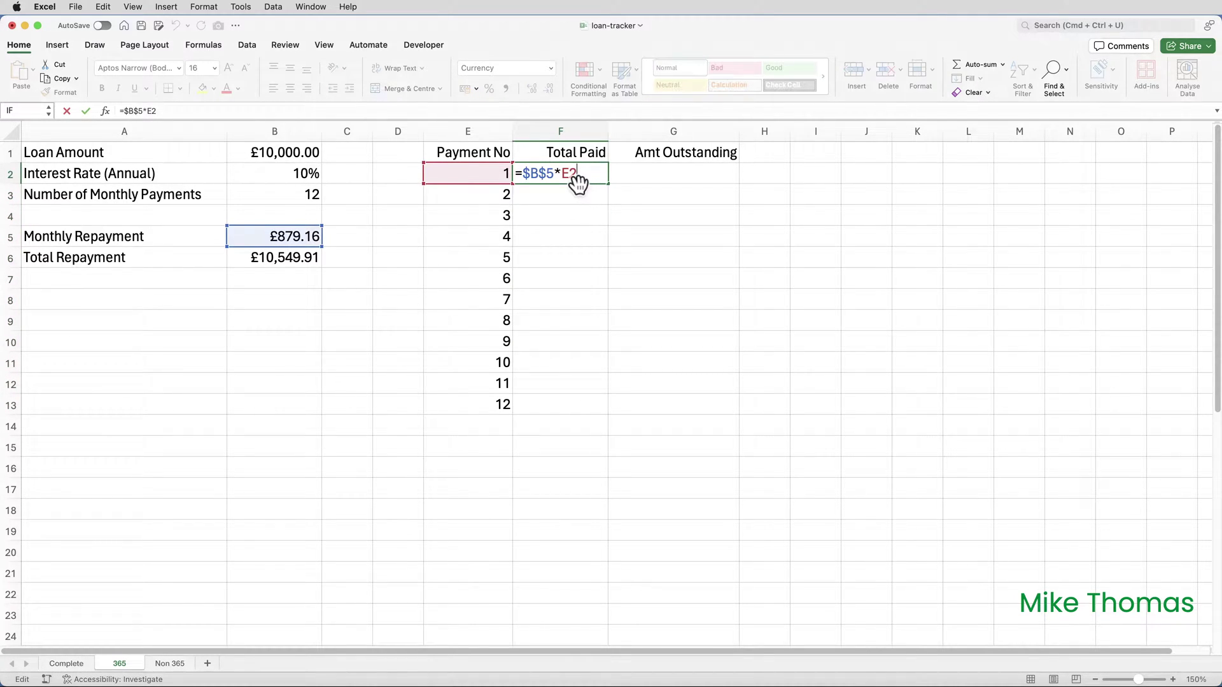
pyautogui.moveTo(562, 173); pyautogui.dragTo(578, 173)
pyautogui.write('SEQU')
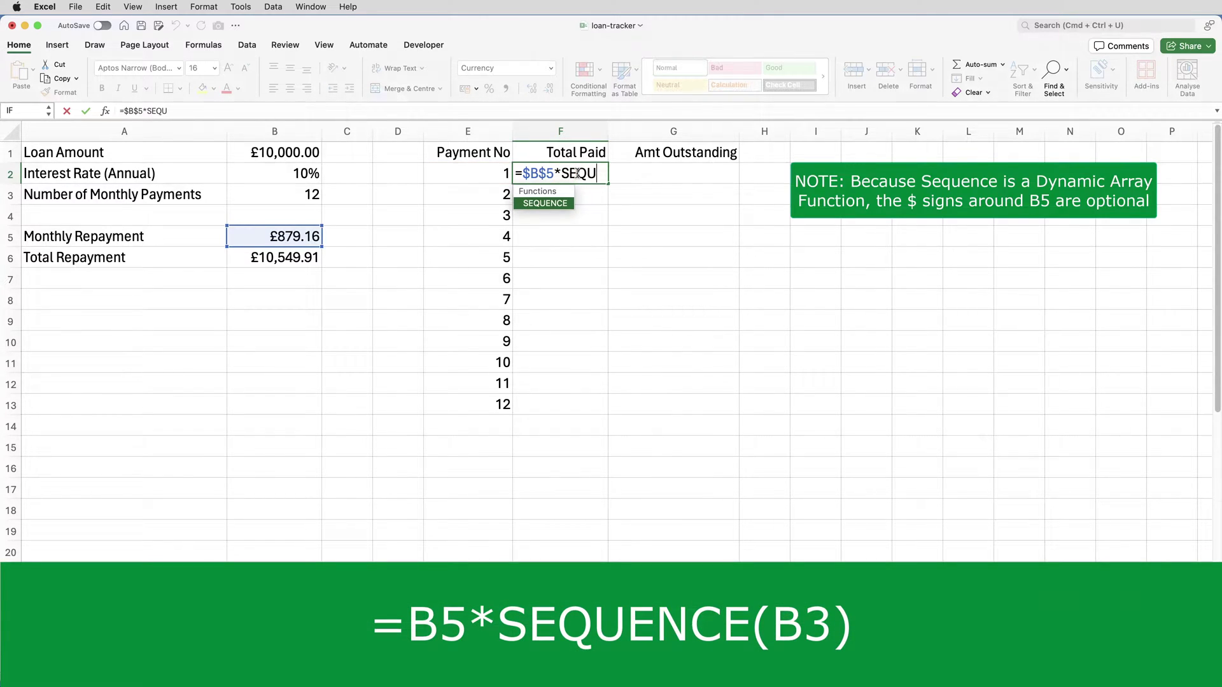
pyautogui.press('Tab')
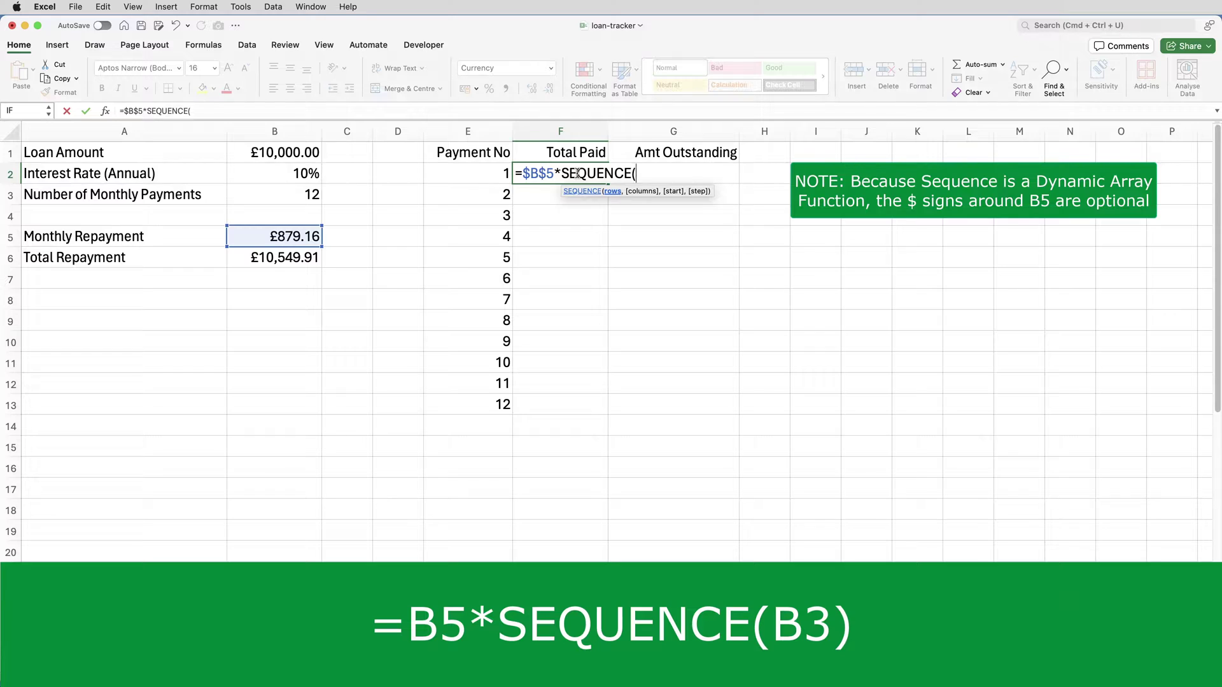
pyautogui.write('B3)')
pyautogui.press('Return')
# - Set the number of payments in B3 to 18 to check the spill
pyautogui.click(301, 193)
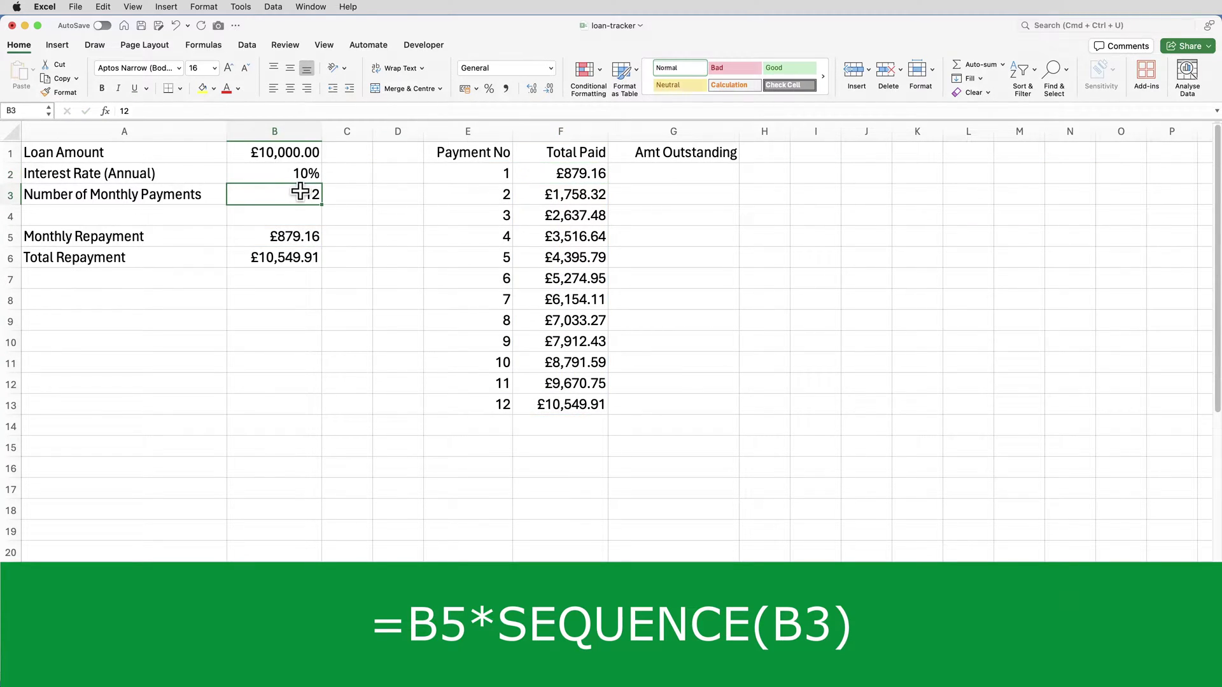
pyautogui.write('18')
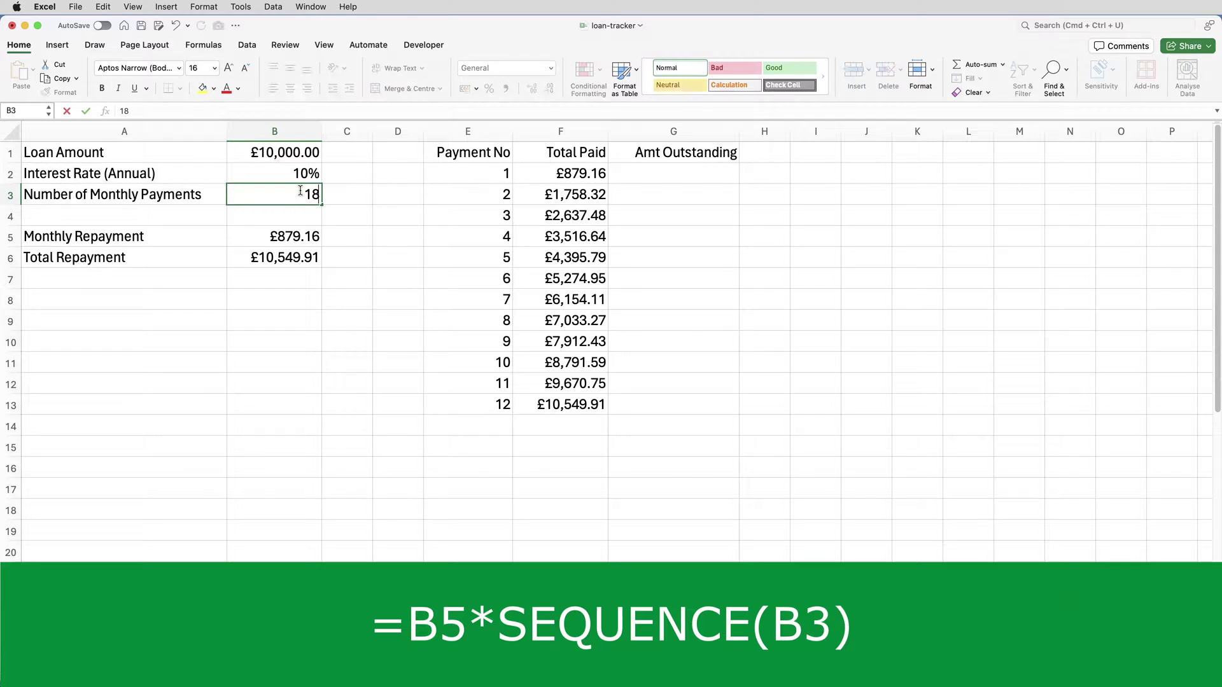
pyautogui.press('Return')
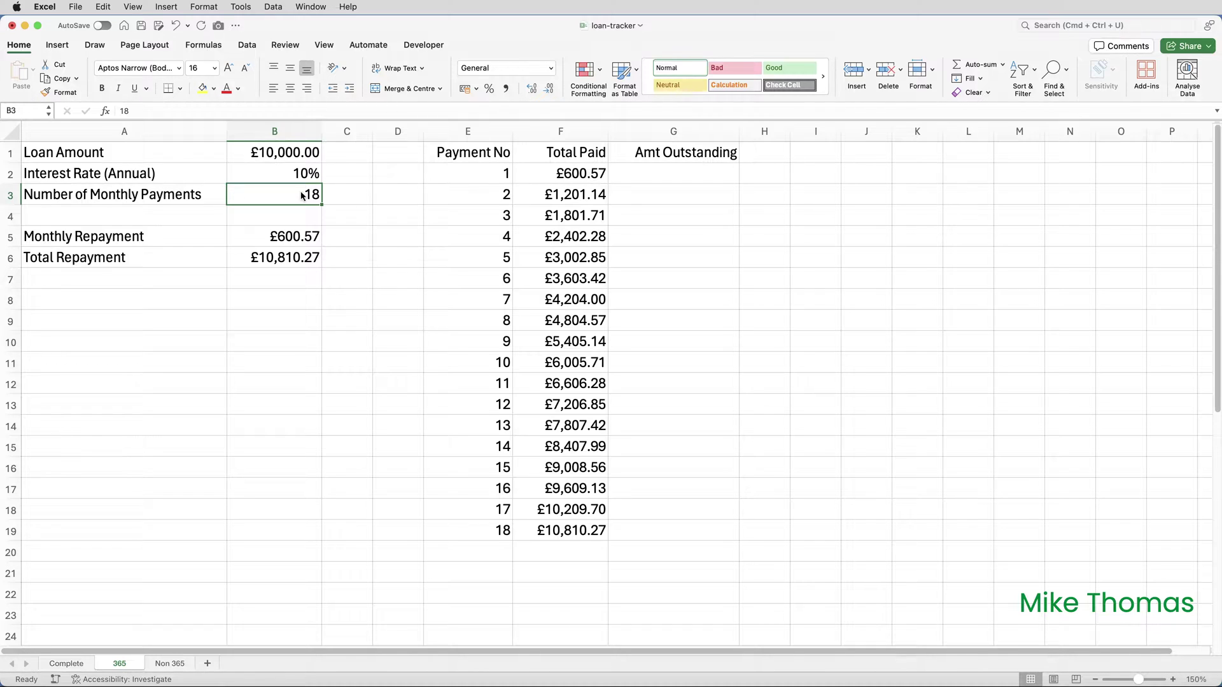
# - After checking the Complete sheet, enter =$B$6-B5*SEQUENCE(B3) in G2 on the 365 sheet
pyautogui.click(70, 664)
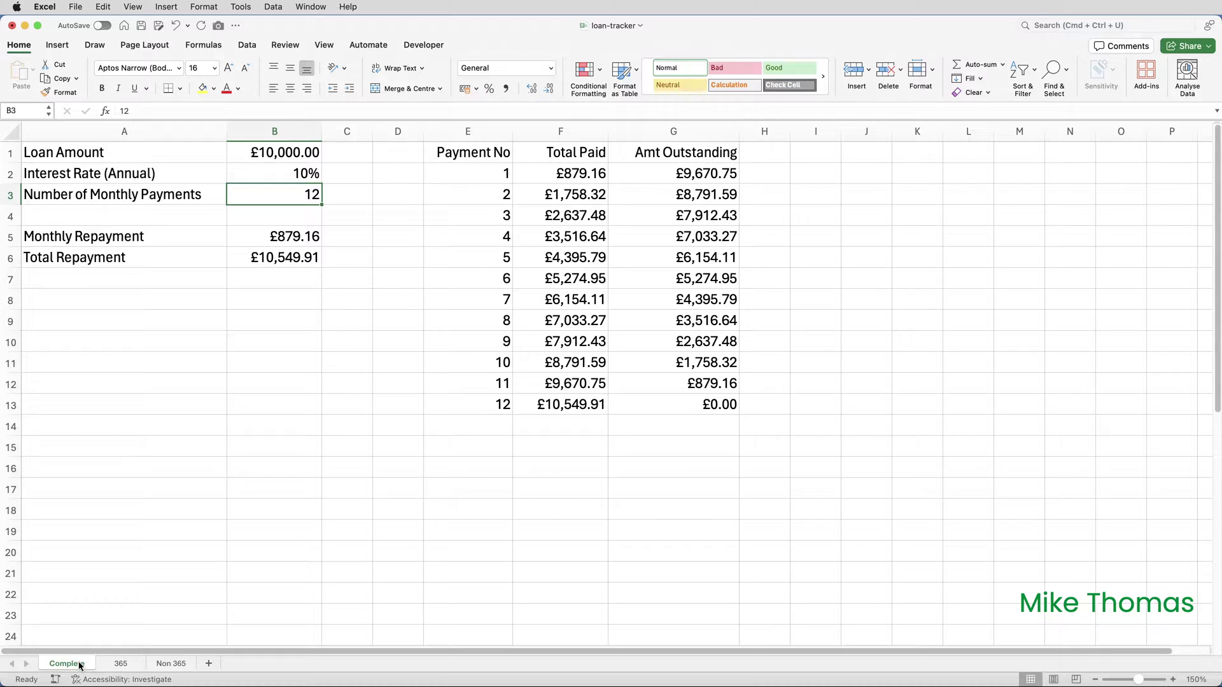
pyautogui.click(120, 664)
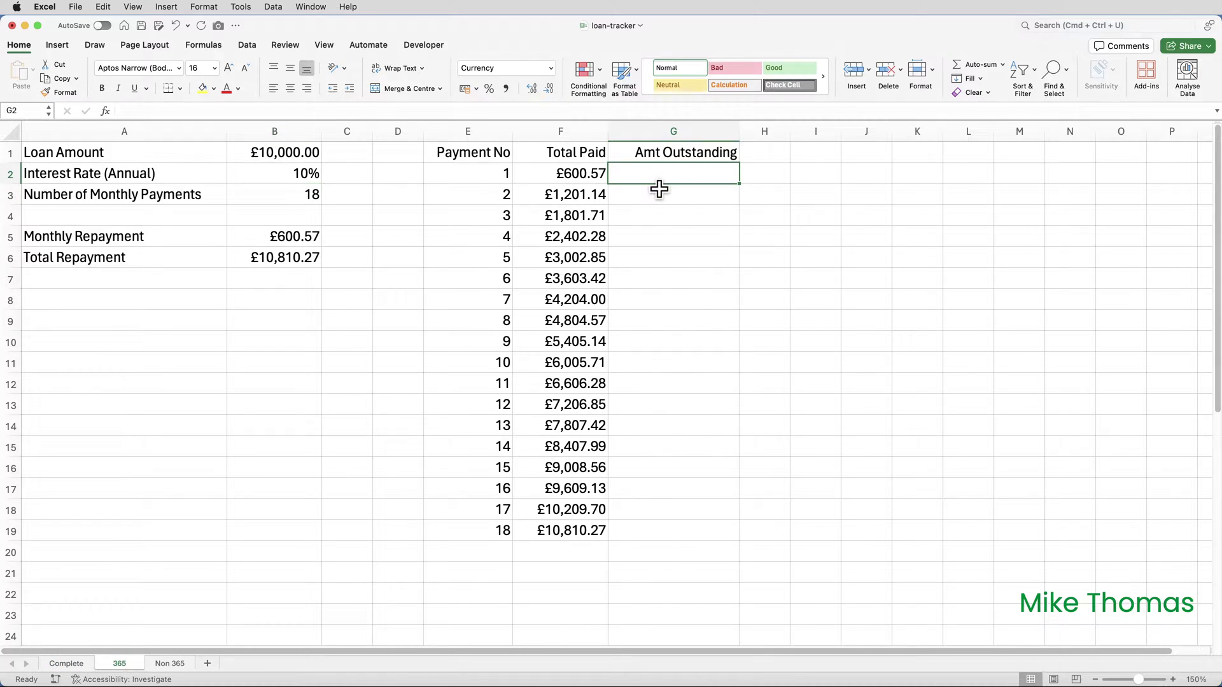
pyautogui.write('=')
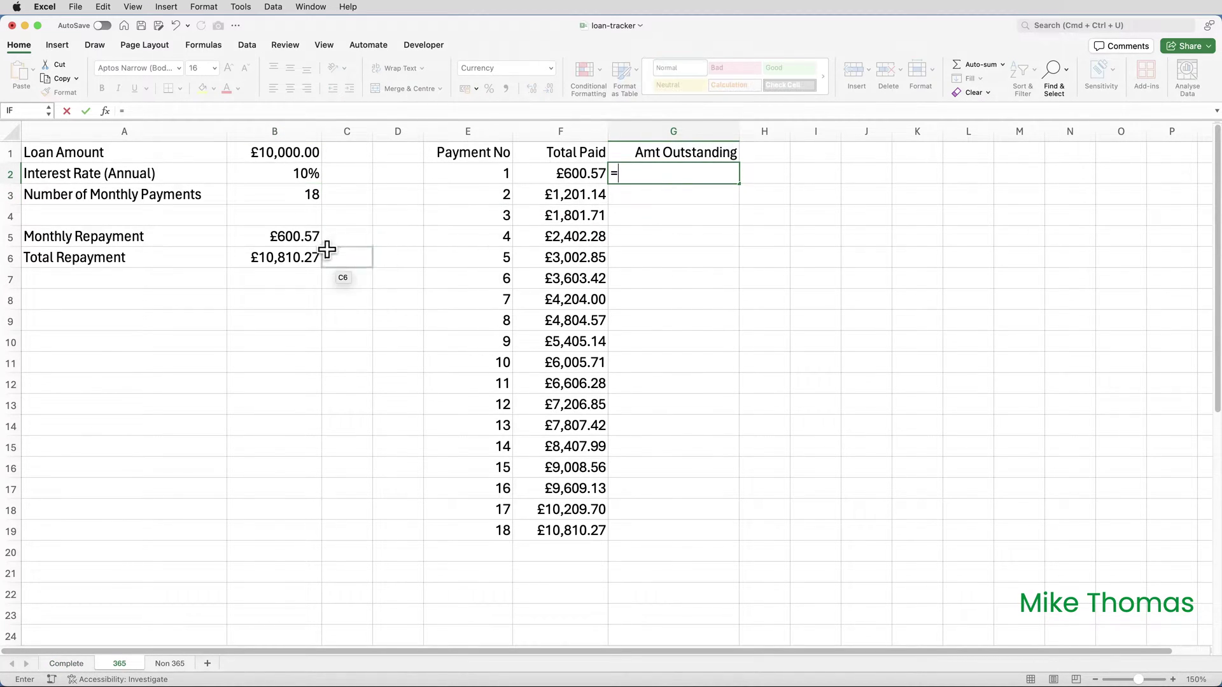
pyautogui.click(297, 259)
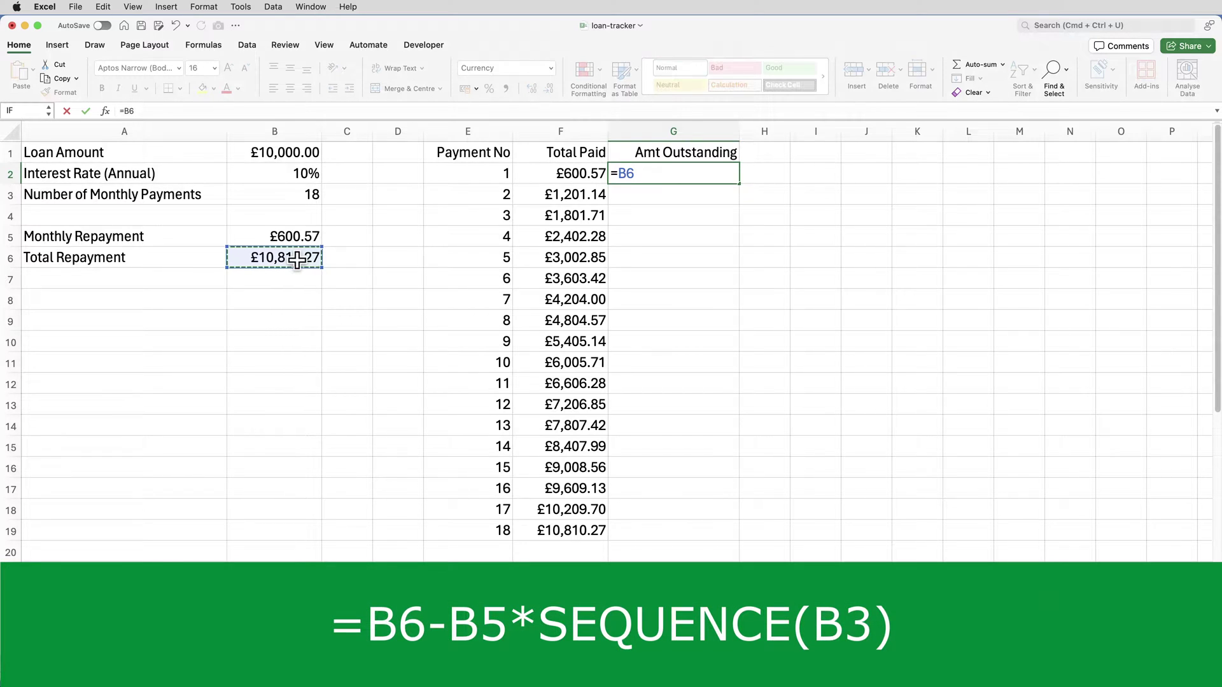
pyautogui.press('F4')
pyautogui.write('-')
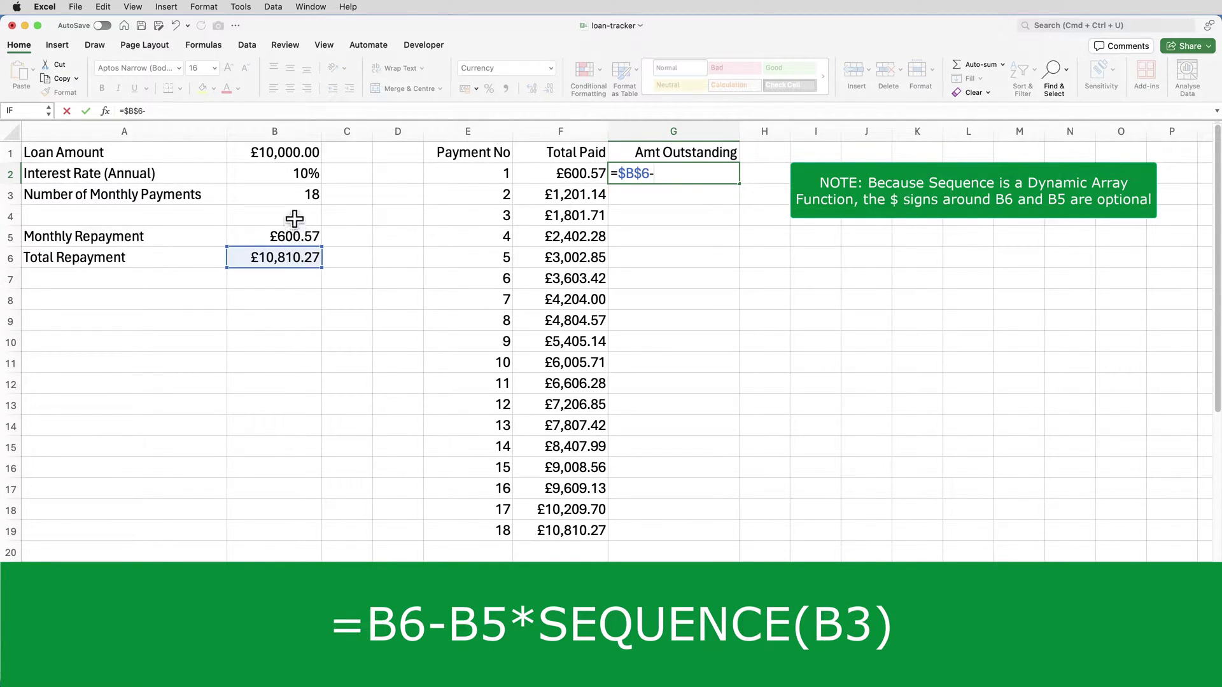
pyautogui.click(293, 235)
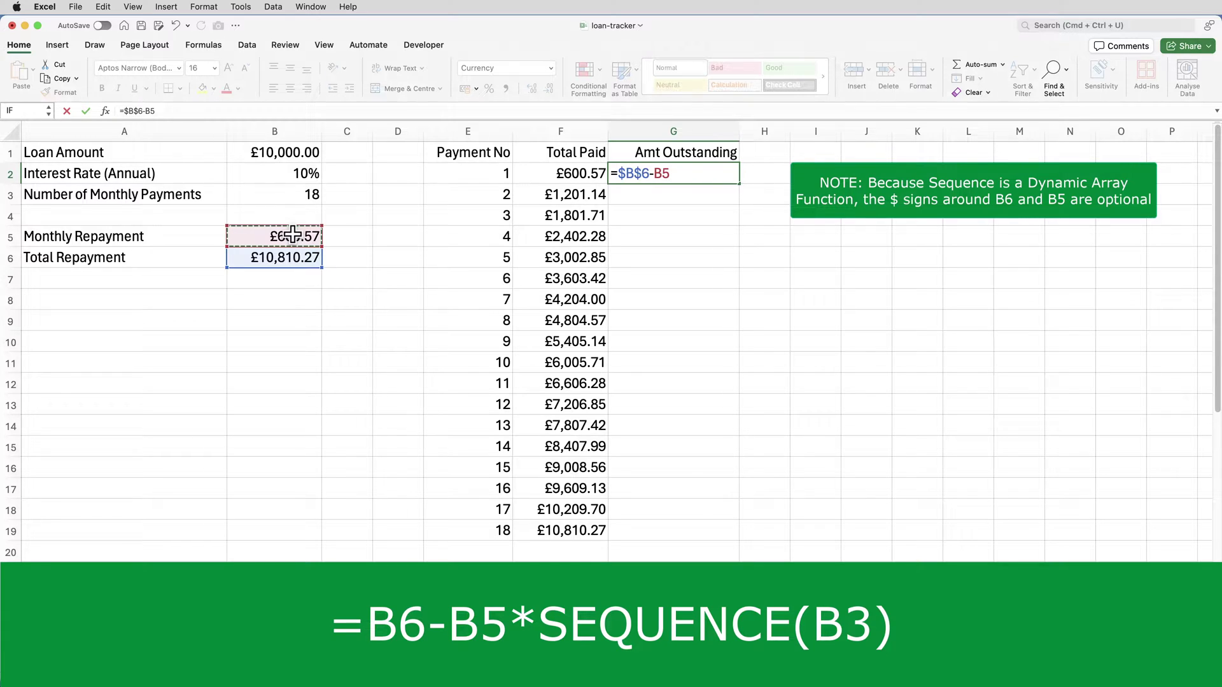
pyautogui.write('*SE')
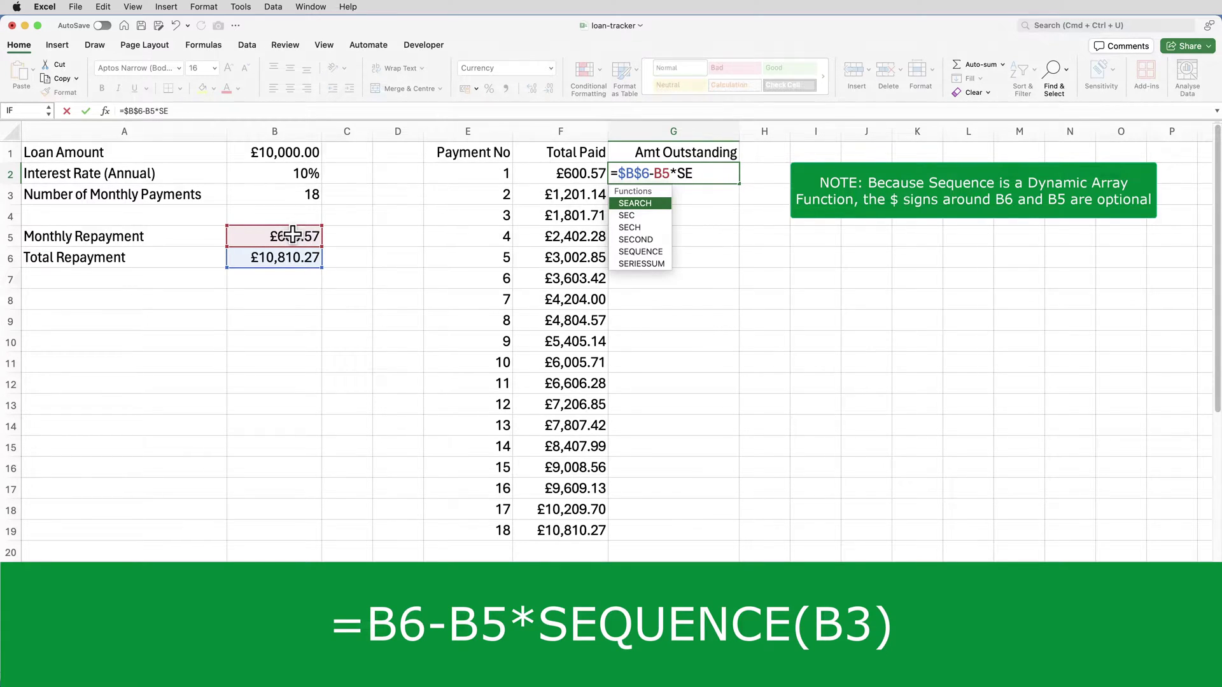
pyautogui.press('Down')
pyautogui.press('Down')
pyautogui.press('Down')
pyautogui.press('Down')
pyautogui.press('Tab')
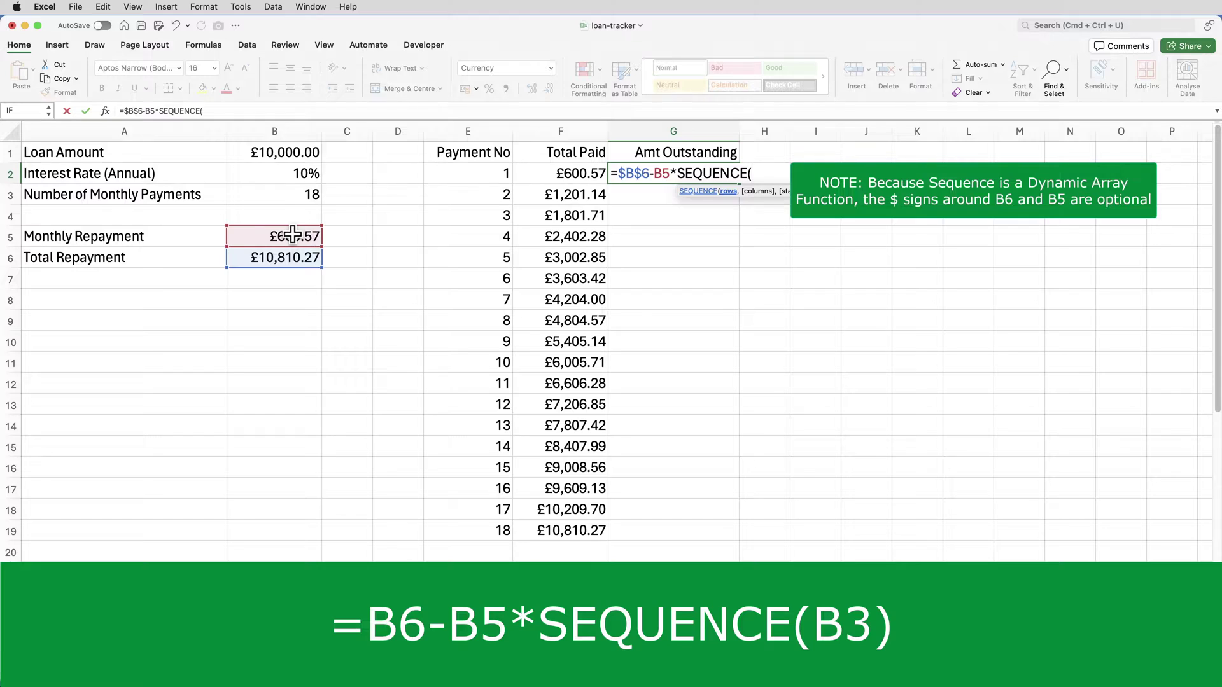
pyautogui.write('B3)')
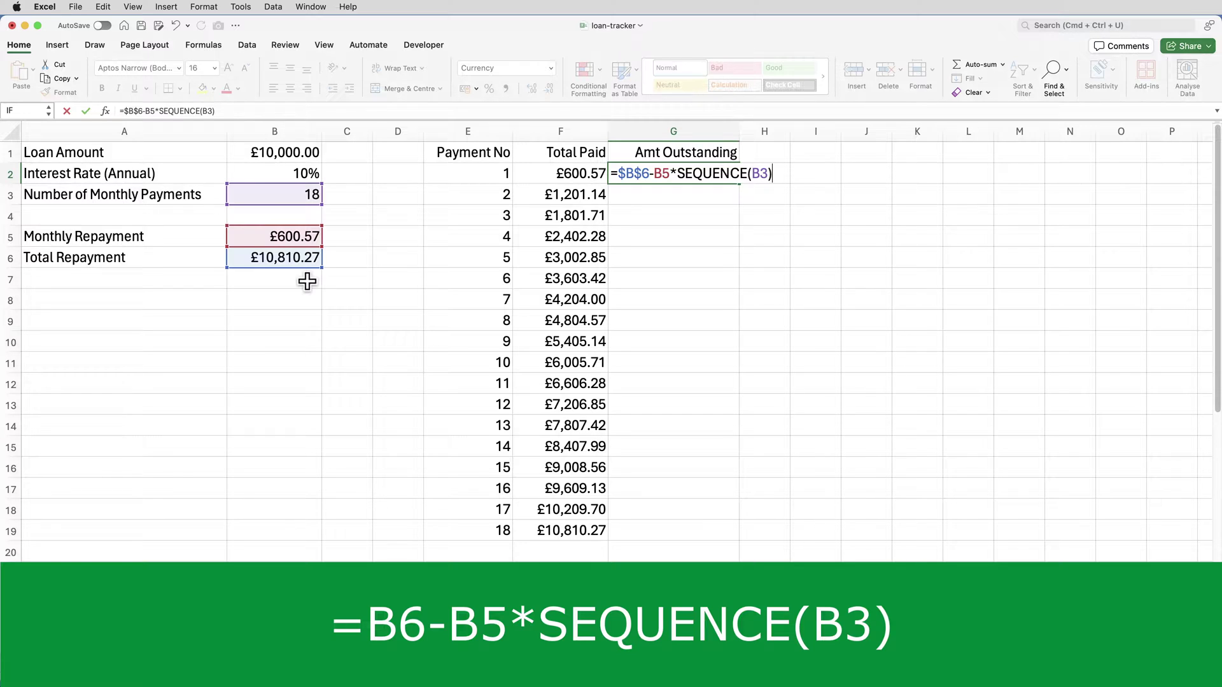
pyautogui.press('Return')
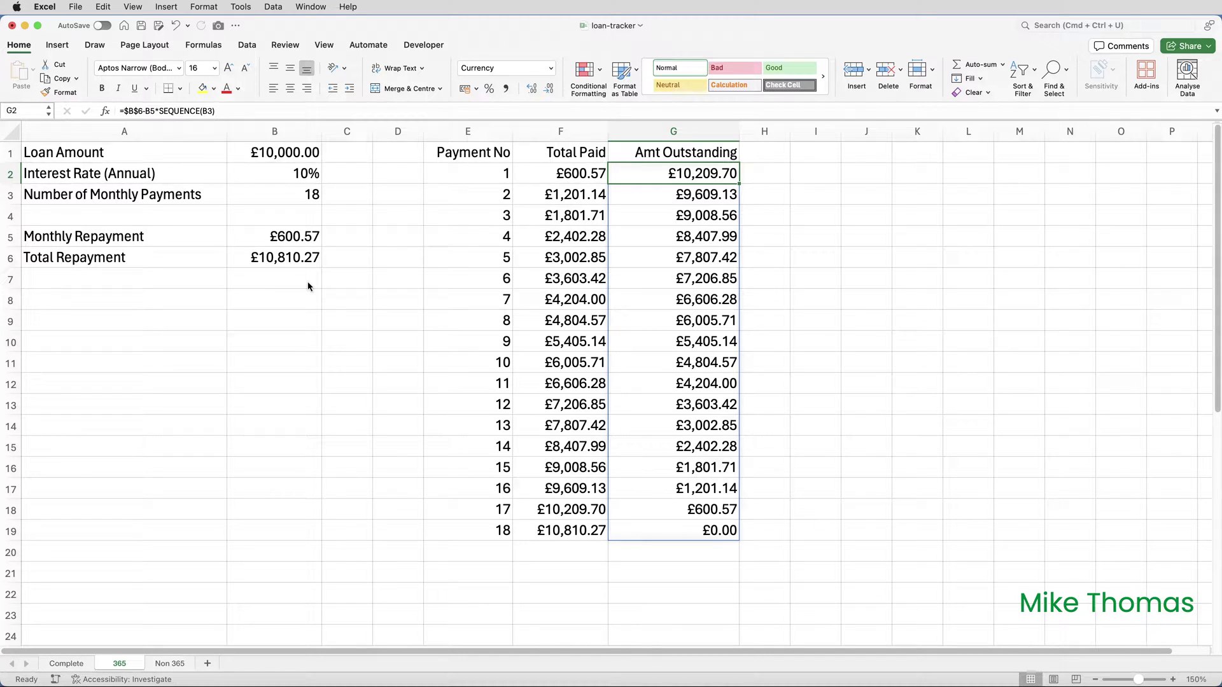
# - Switch to the Non 365 sheet with Ctrl+Page Down to view E2's IF/ROW formula
pyautogui.hotkey('ctrl', 'pagedown')
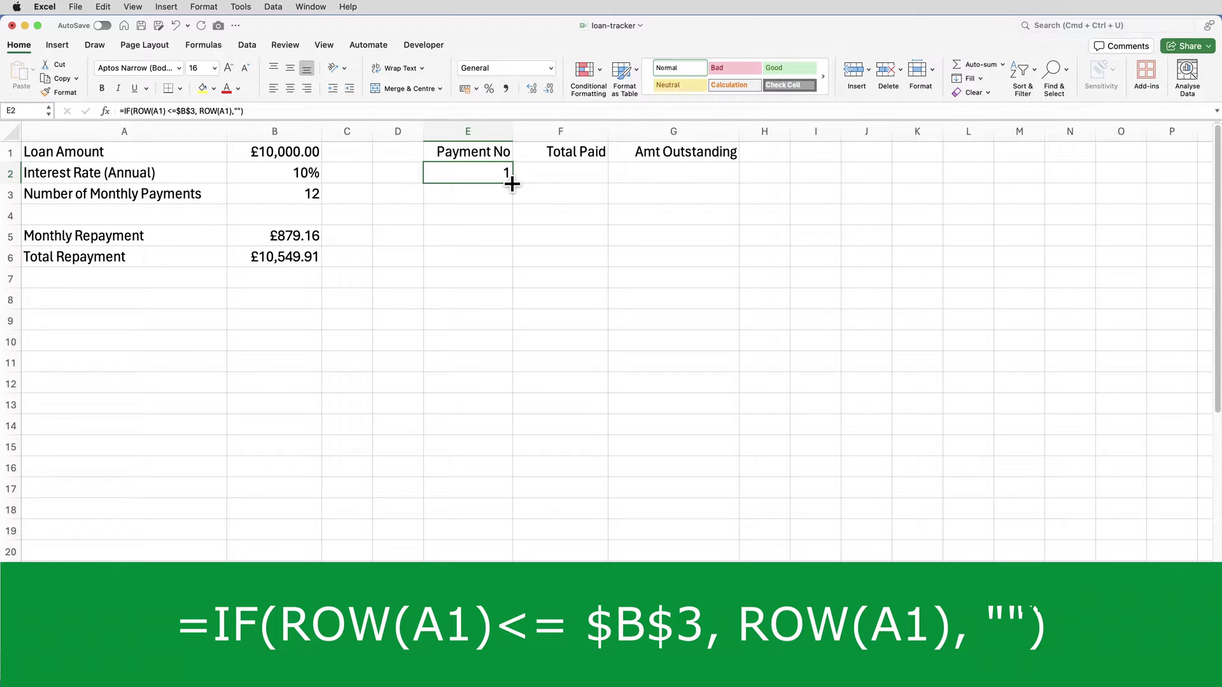
# - Fill E2's IF/ROW Payment No formula down to row 25, showing 1–12 then blanks
pyautogui.moveTo(512, 184); pyautogui.dragTo(507, 319)
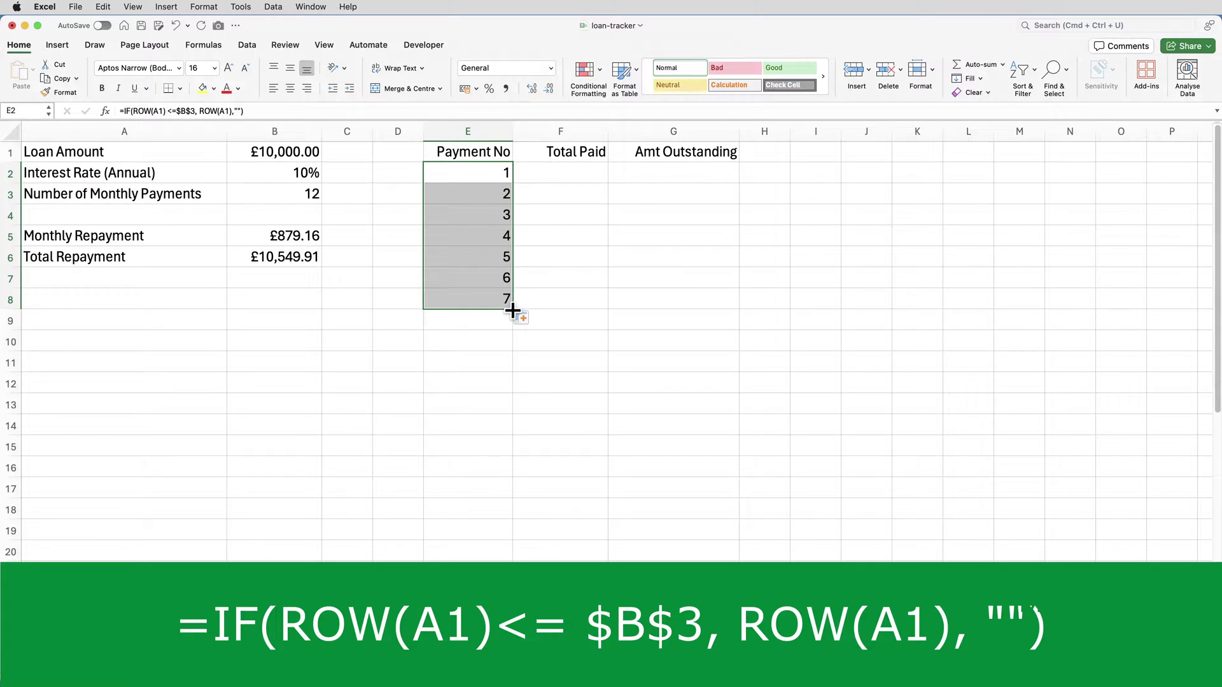
pyautogui.moveTo(512, 311); pyautogui.dragTo(500, 576)
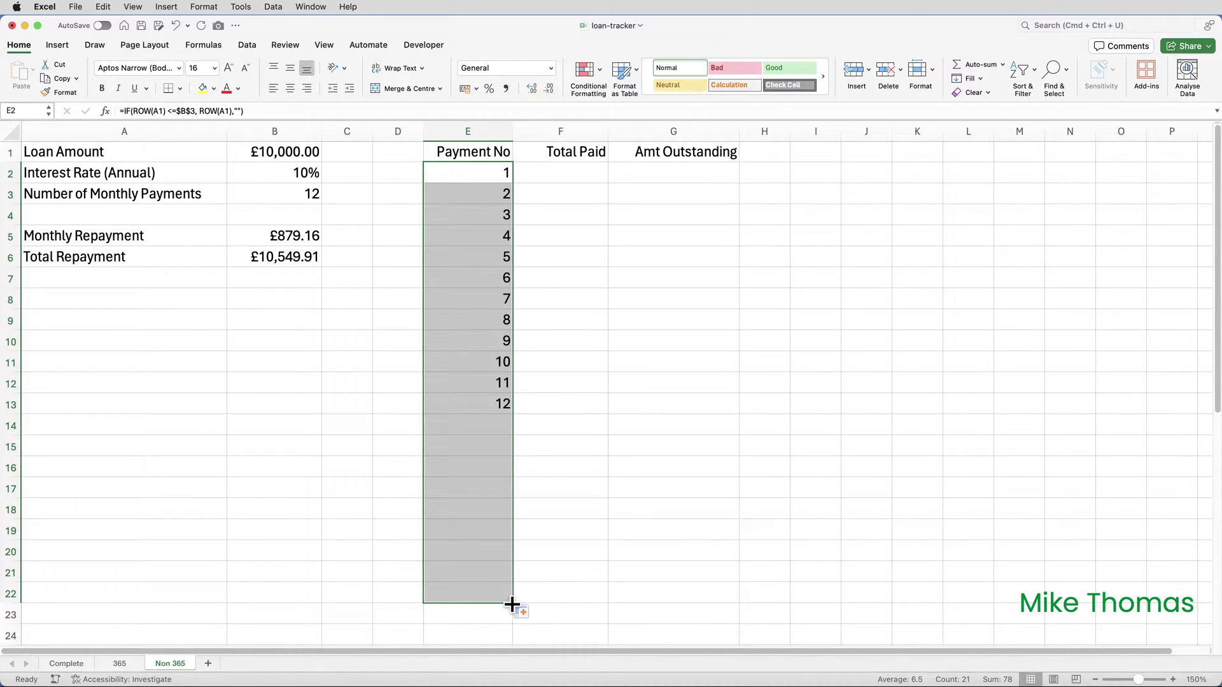
pyautogui.moveTo(513, 605)
pyautogui.mouseDown()
pyautogui.moveTo(507, 646)
pyautogui.moveTo(500, 585)
pyautogui.mouseUp()
pyautogui.scroll(2, 500, 399)
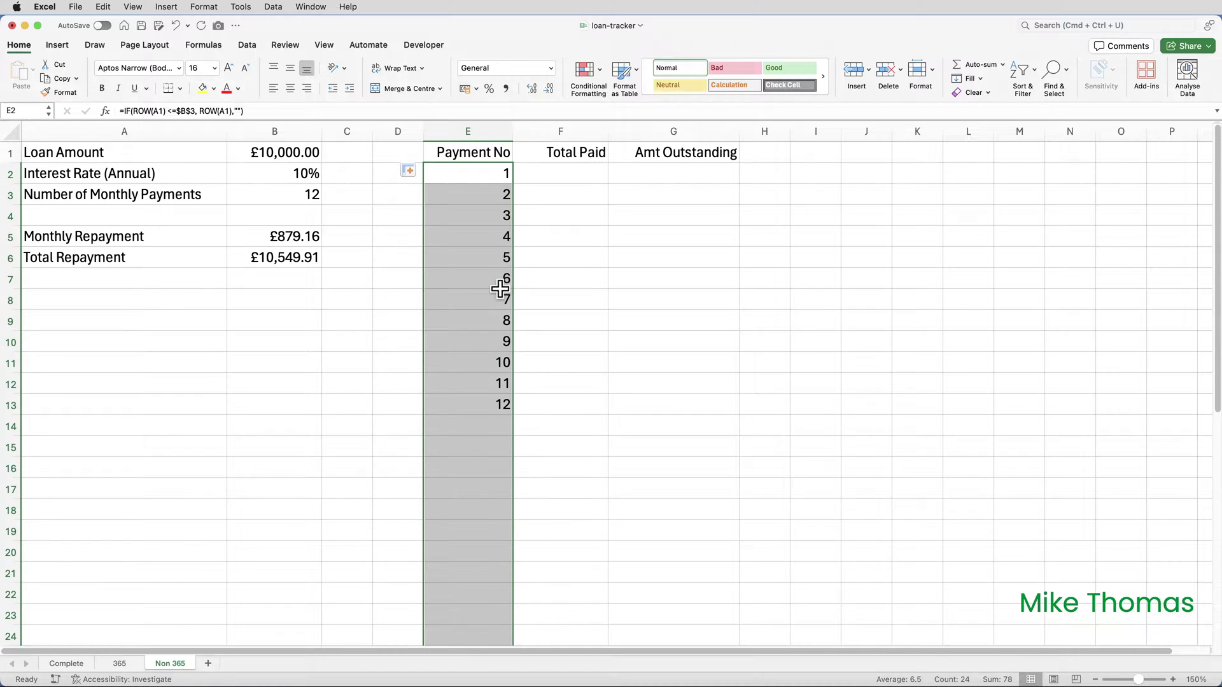
pyautogui.click(482, 174)
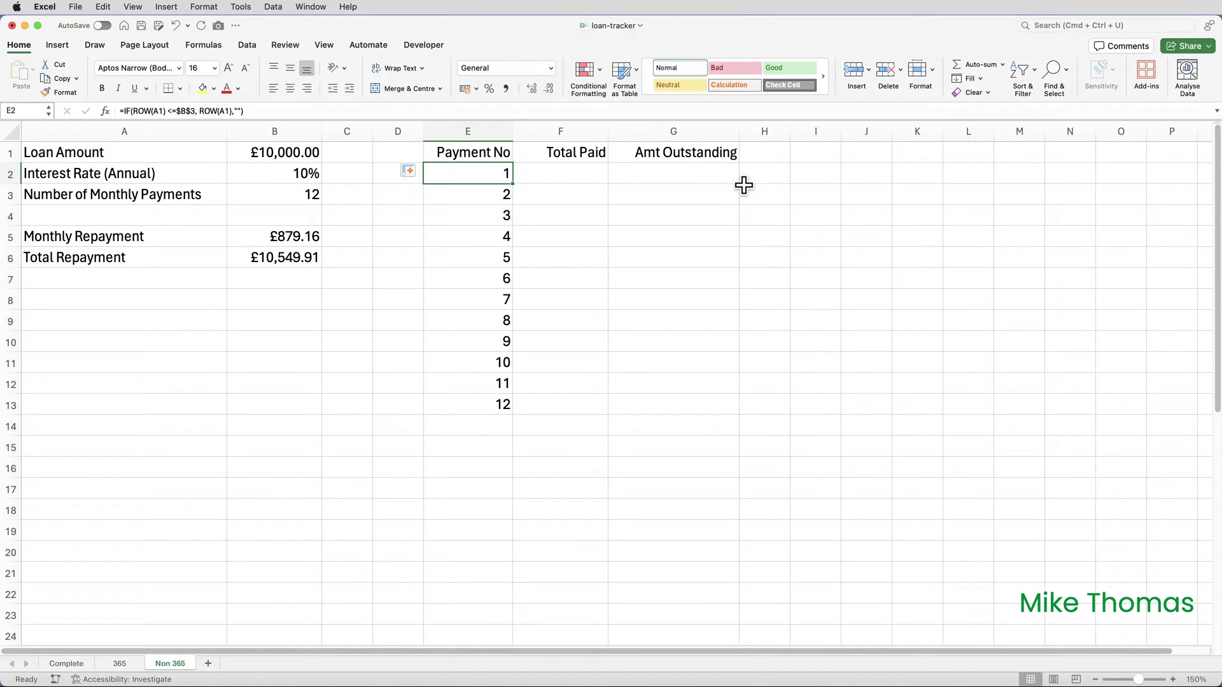
pyautogui.click(310, 199)
pyautogui.write('18')
pyautogui.press('Return')
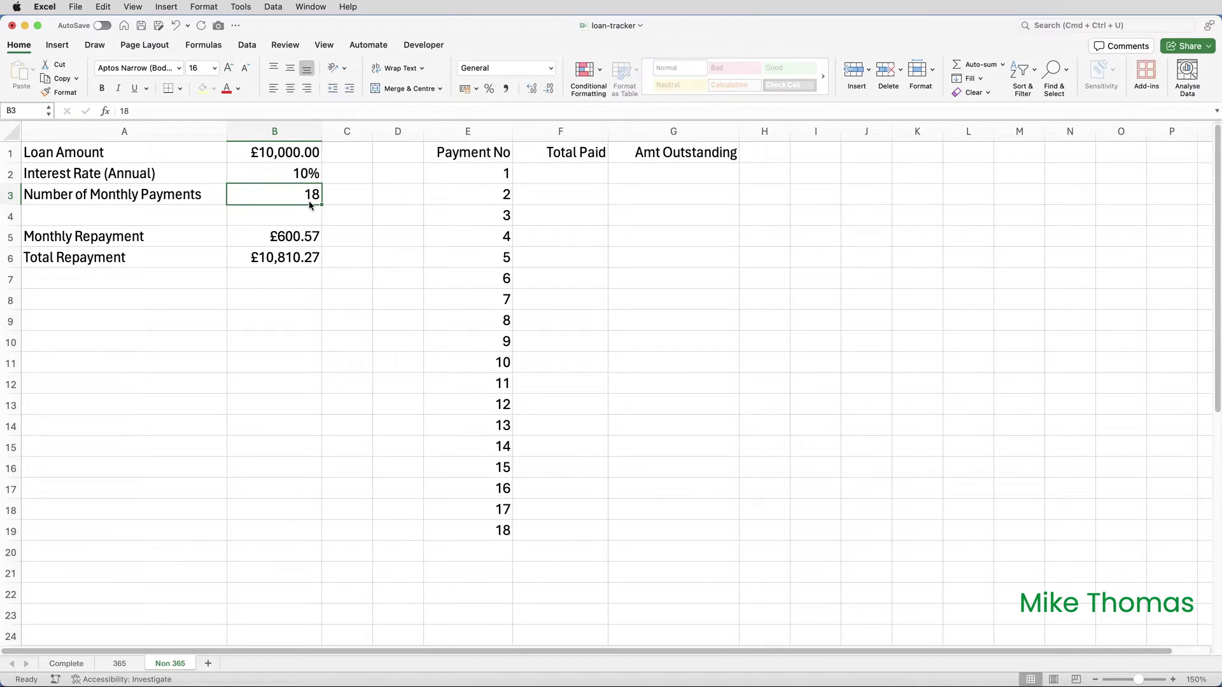
pyautogui.write('24')
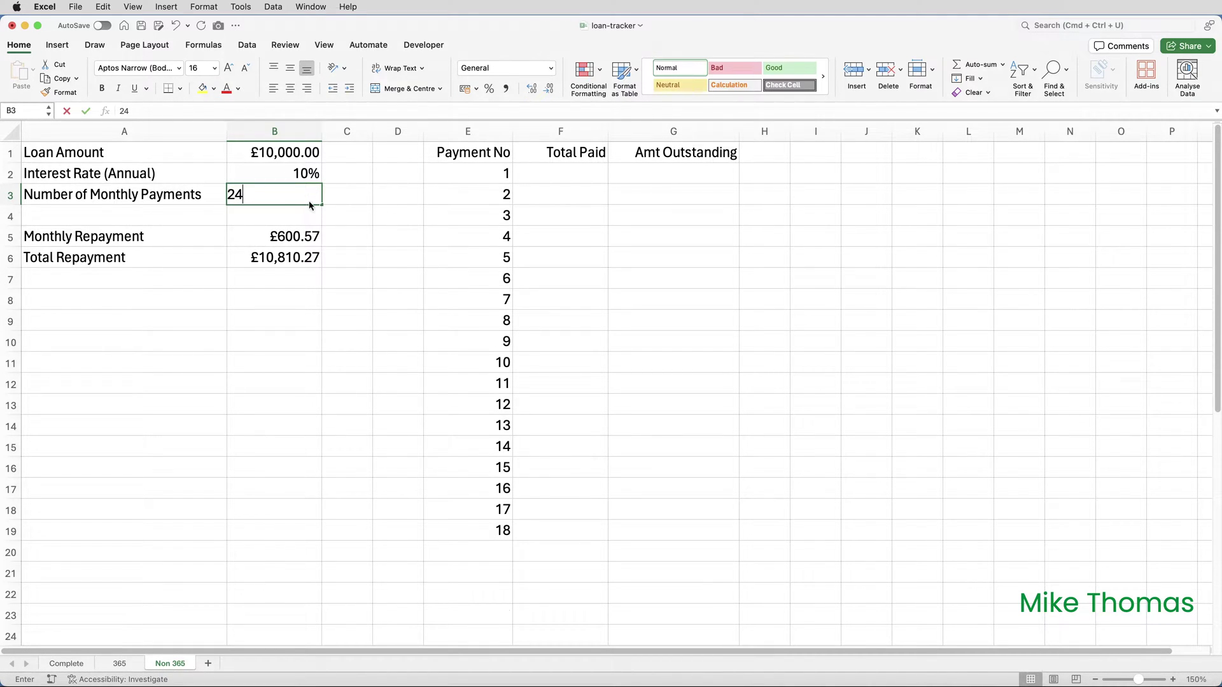
pyautogui.press('Return')
pyautogui.write('36')
pyautogui.press('Return')
pyautogui.scroll(-2, 431, 308)
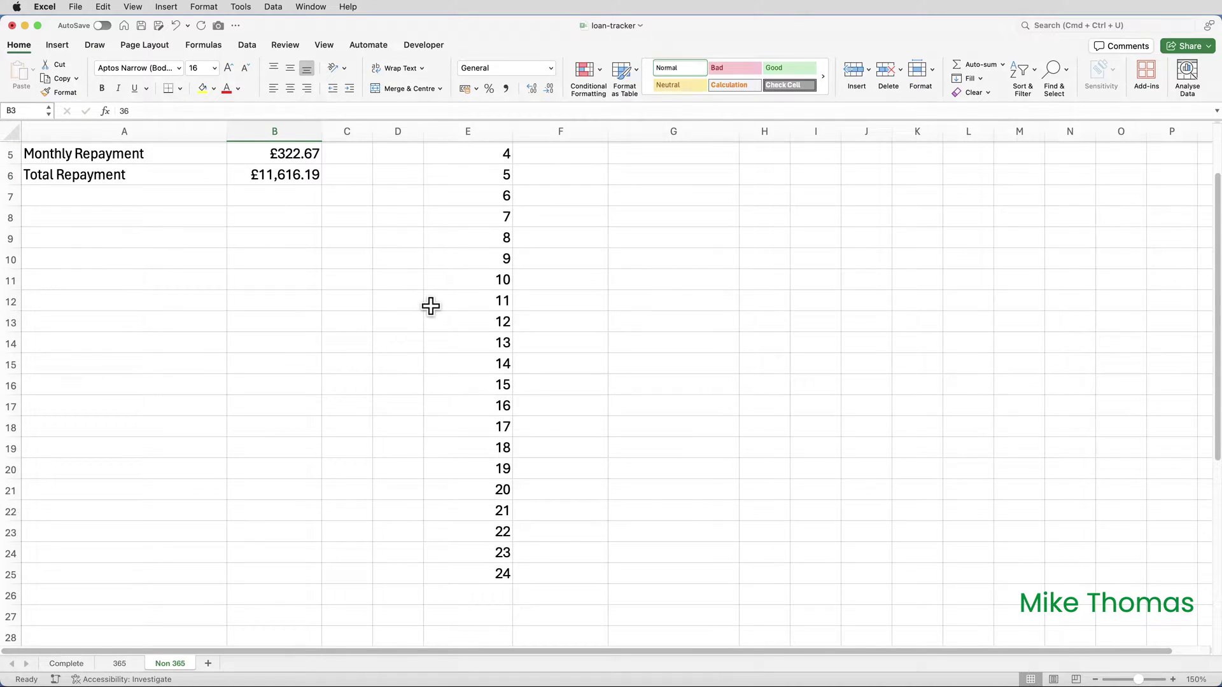
pyautogui.scroll(3, 431, 307)
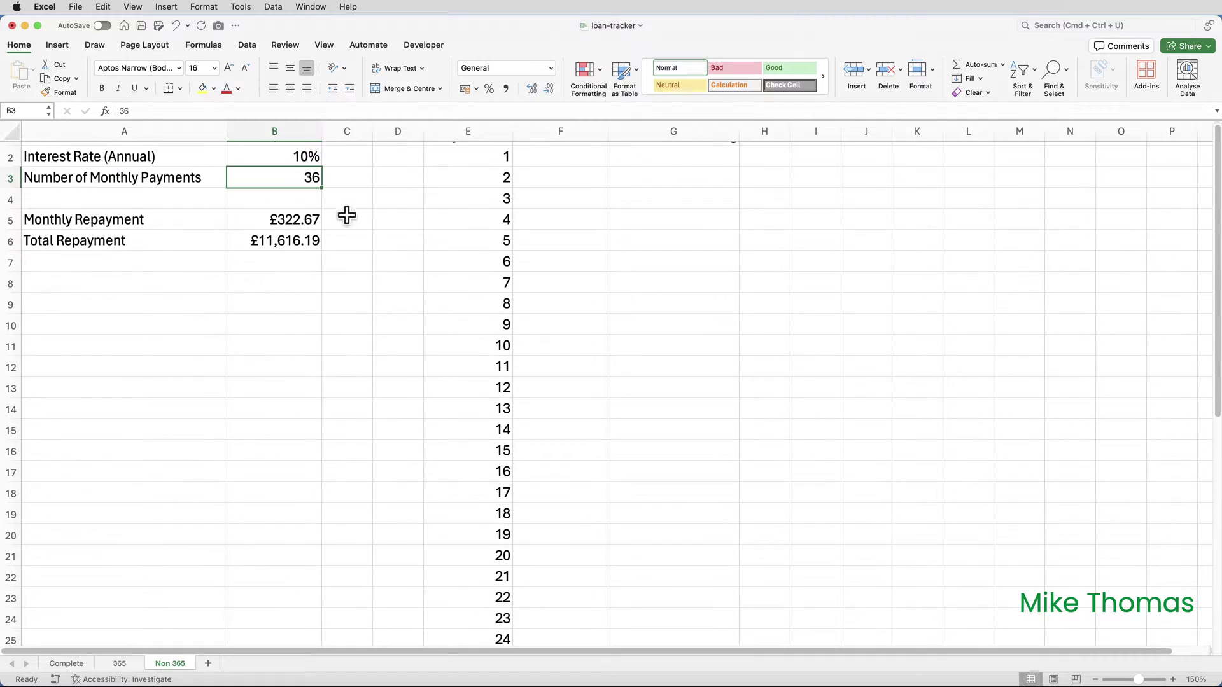
pyautogui.write('12')
pyautogui.press('Return')
pyautogui.scroll(1, 445, 275)
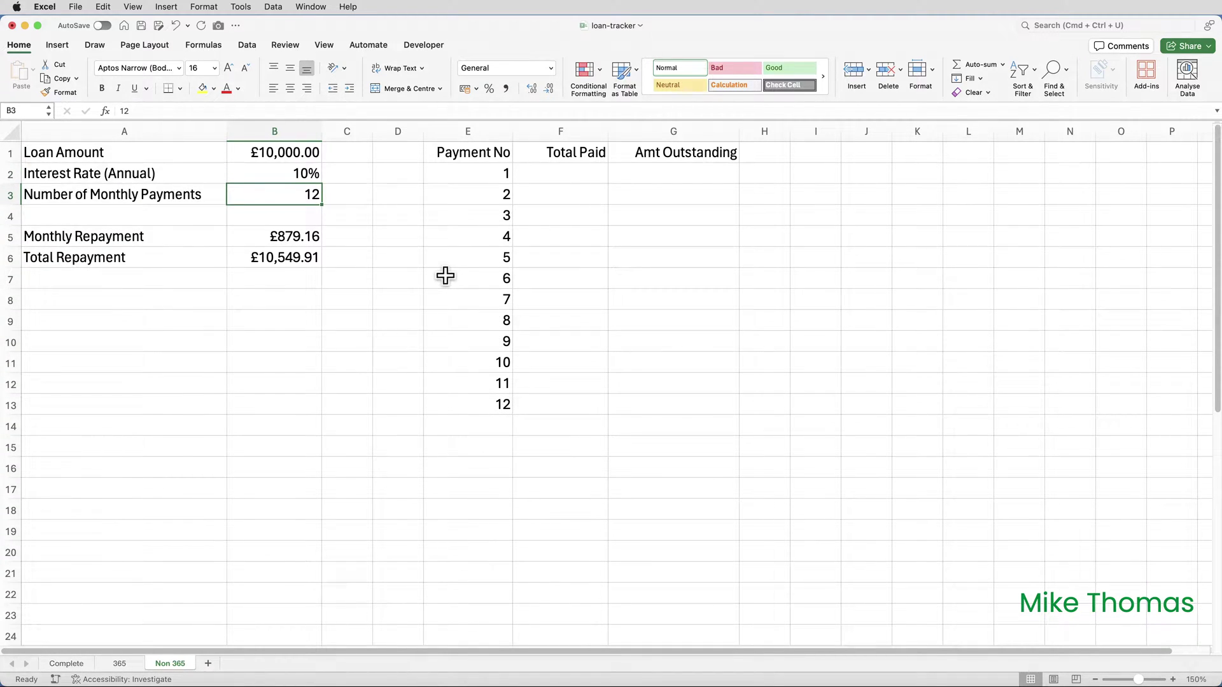
pyautogui.click(570, 170)
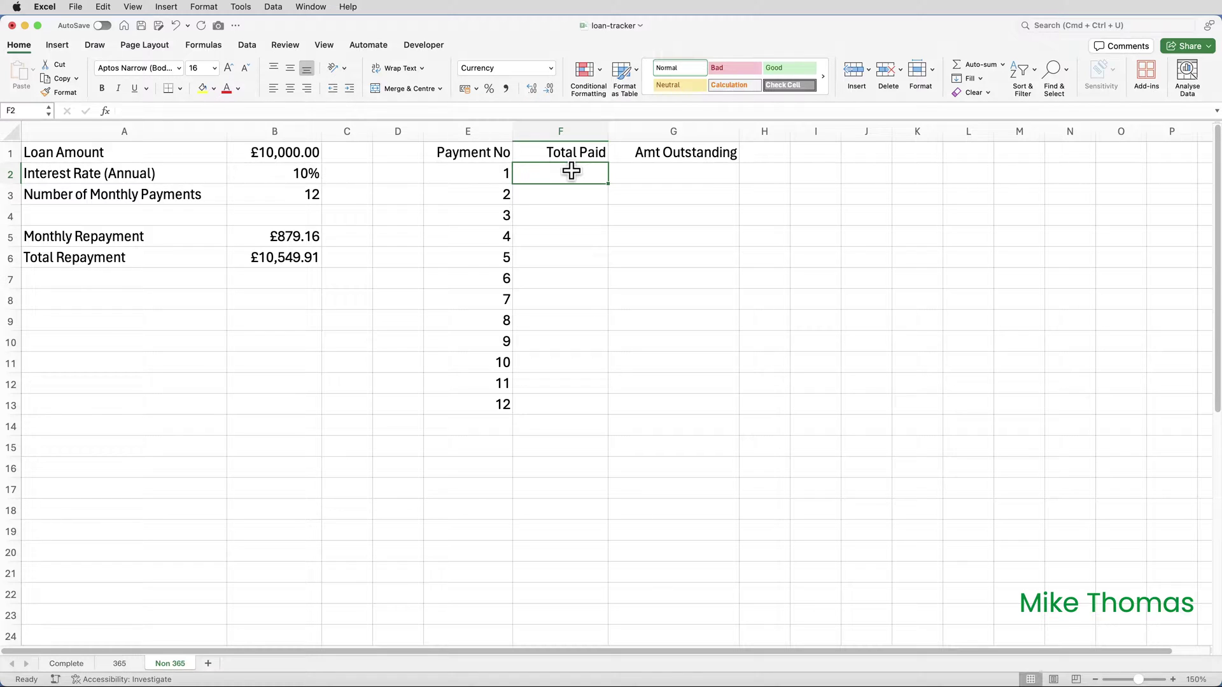
# - Enter =IF(E2="","",$B$5*E2) in F2 and fill it down column F
pyautogui.doubleClick(570, 170)
pyautogui.write('=IF(')
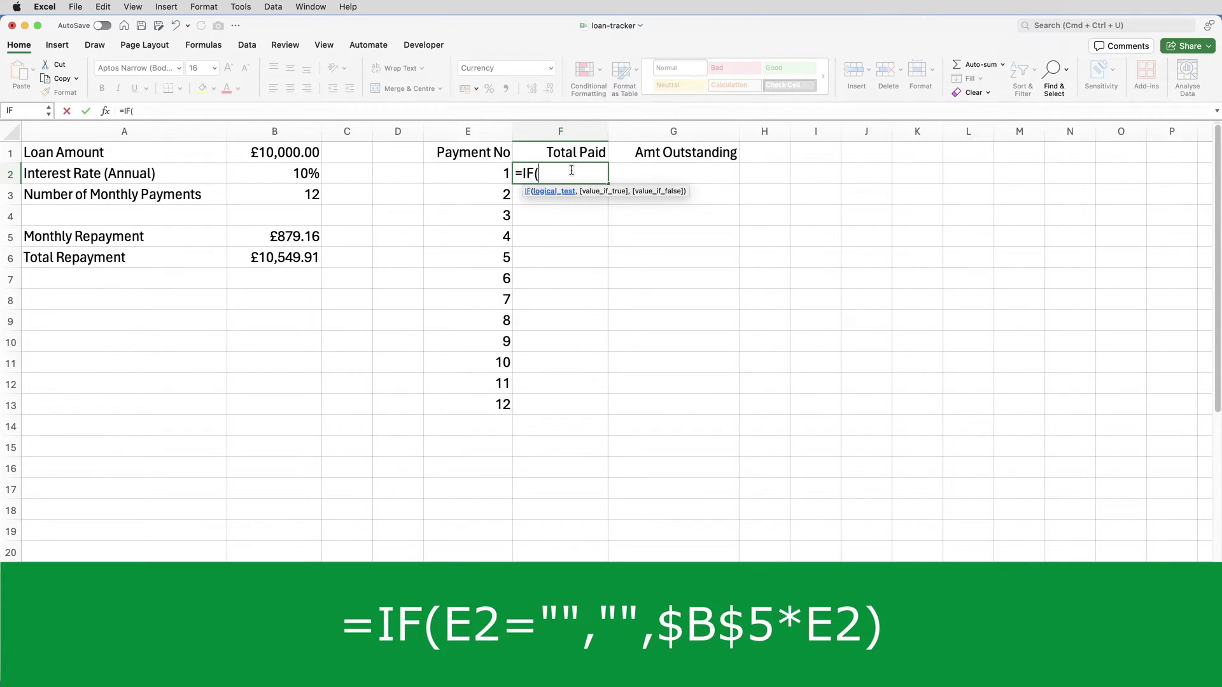
pyautogui.write('E2')
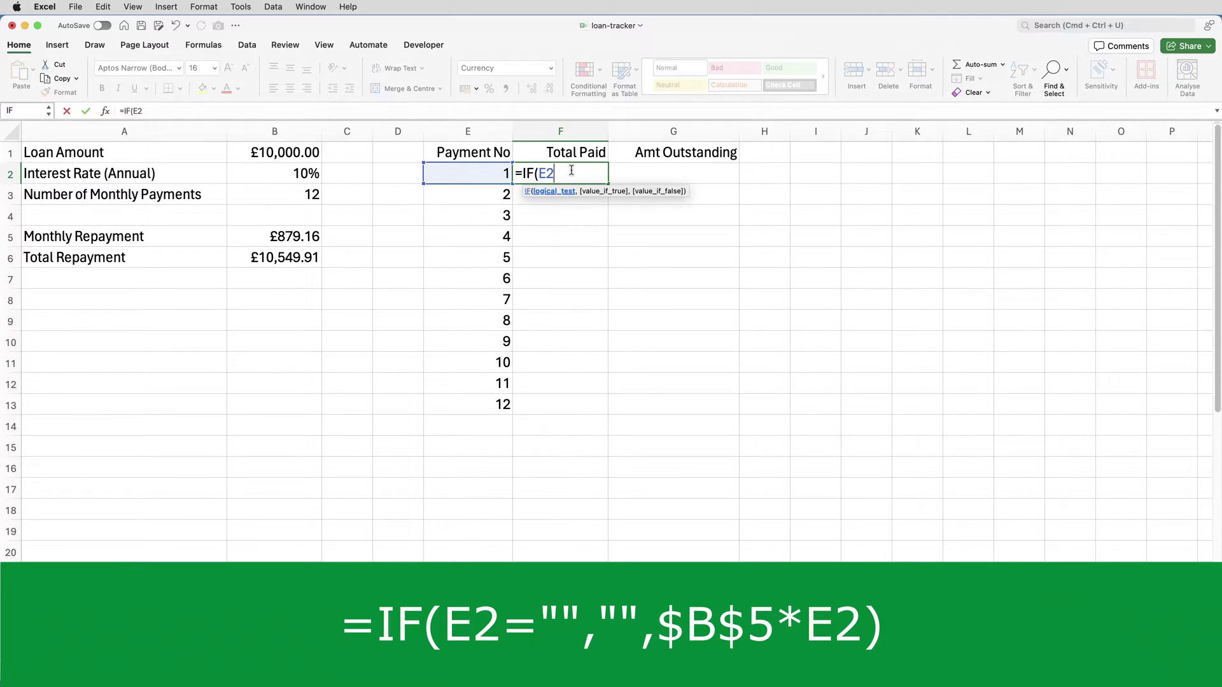
pyautogui.write('="","",B5')
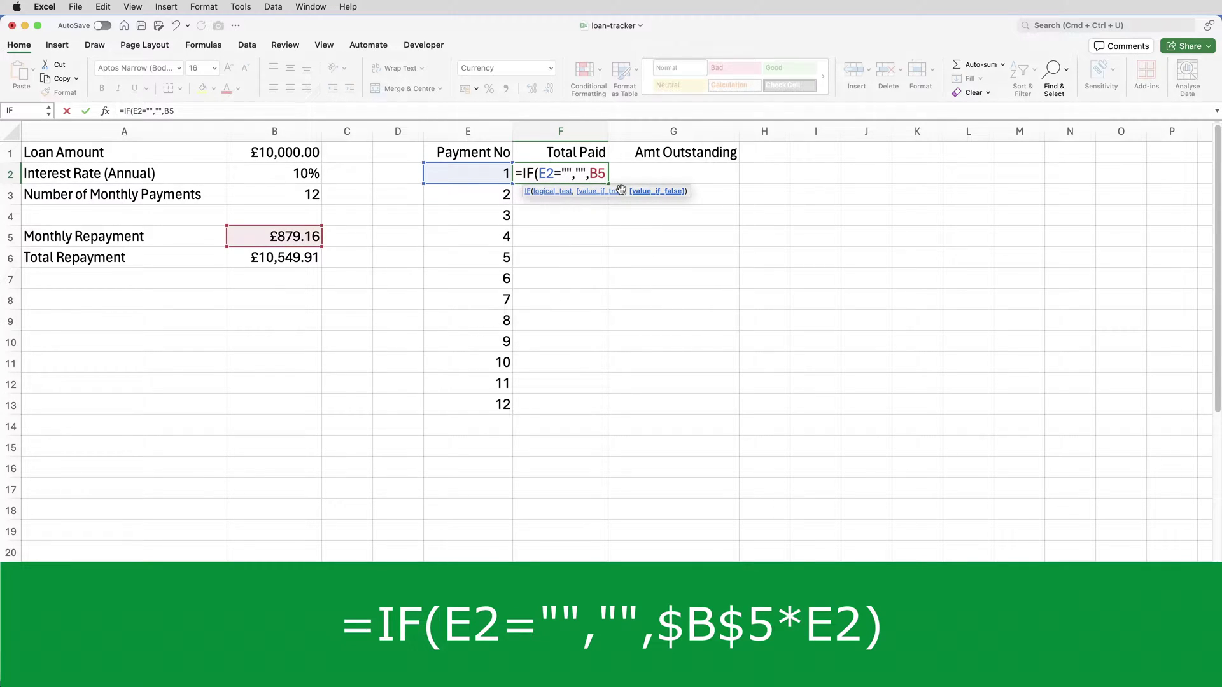
pyautogui.press('F4')
pyautogui.write('*')
pyautogui.click(491, 170)
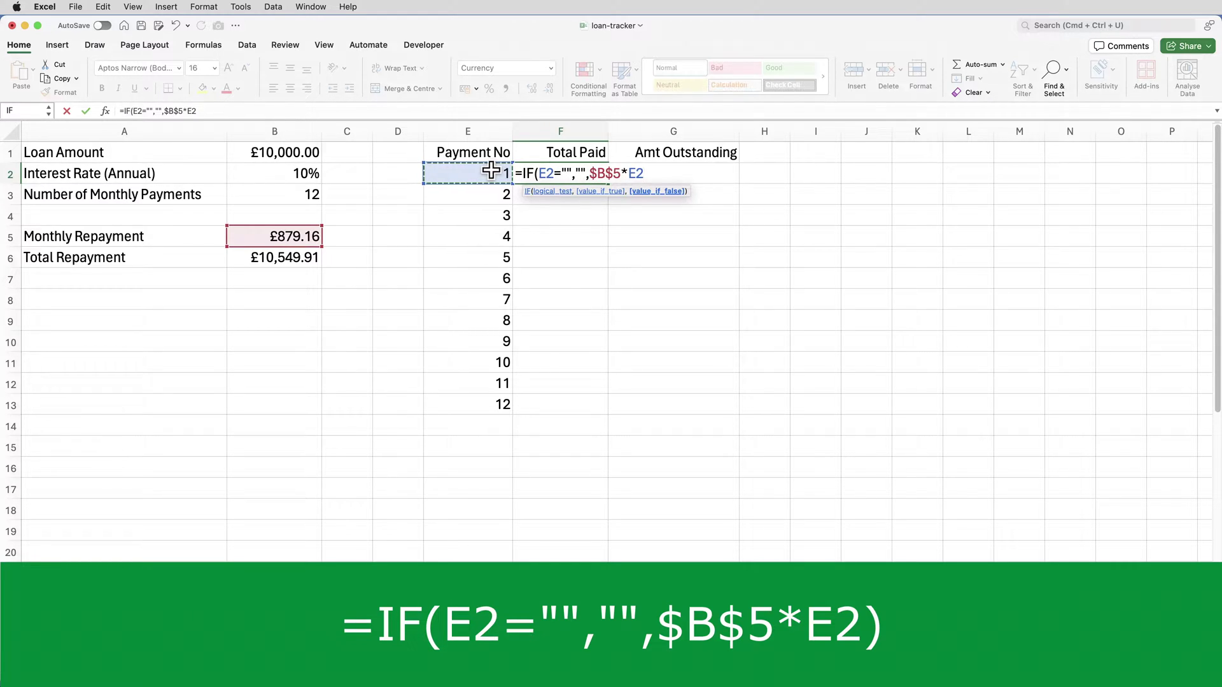
pyautogui.write(')')
pyautogui.press('Return')
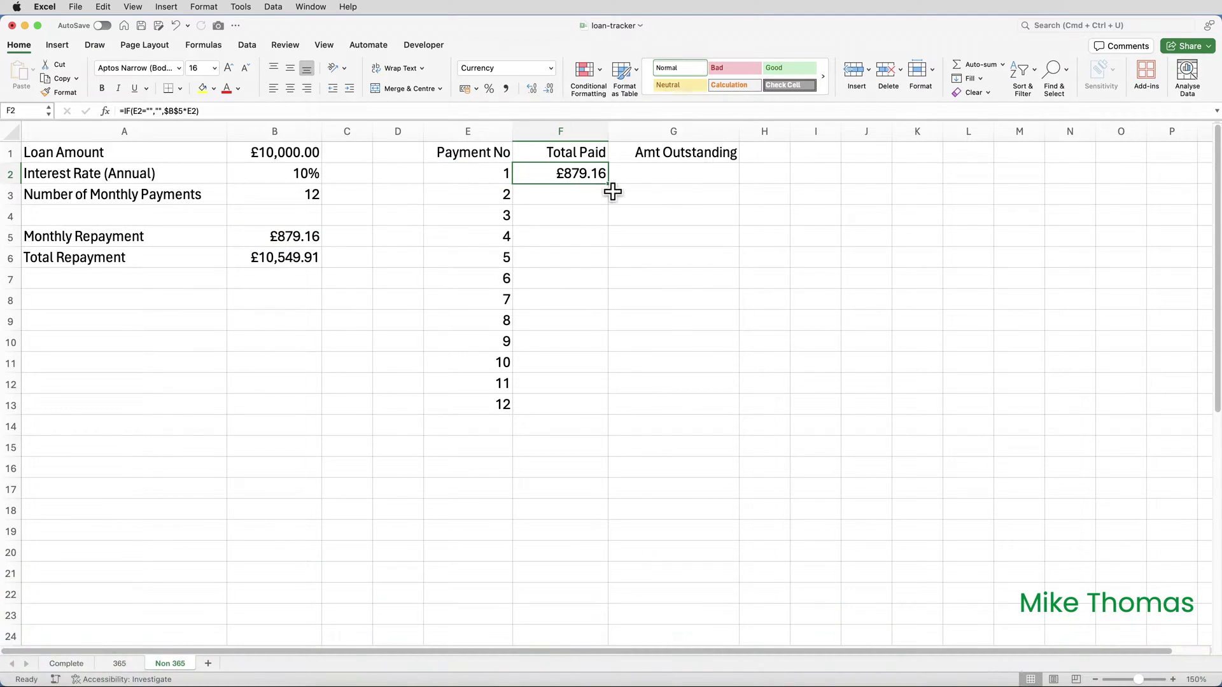
pyautogui.moveTo(607, 184); pyautogui.dragTo(582, 598)
# - Test Total Paid by setting B3 to 18 payments, then reset it to 12
pyautogui.scroll(3, 469, 248)
pyautogui.click(301, 194)
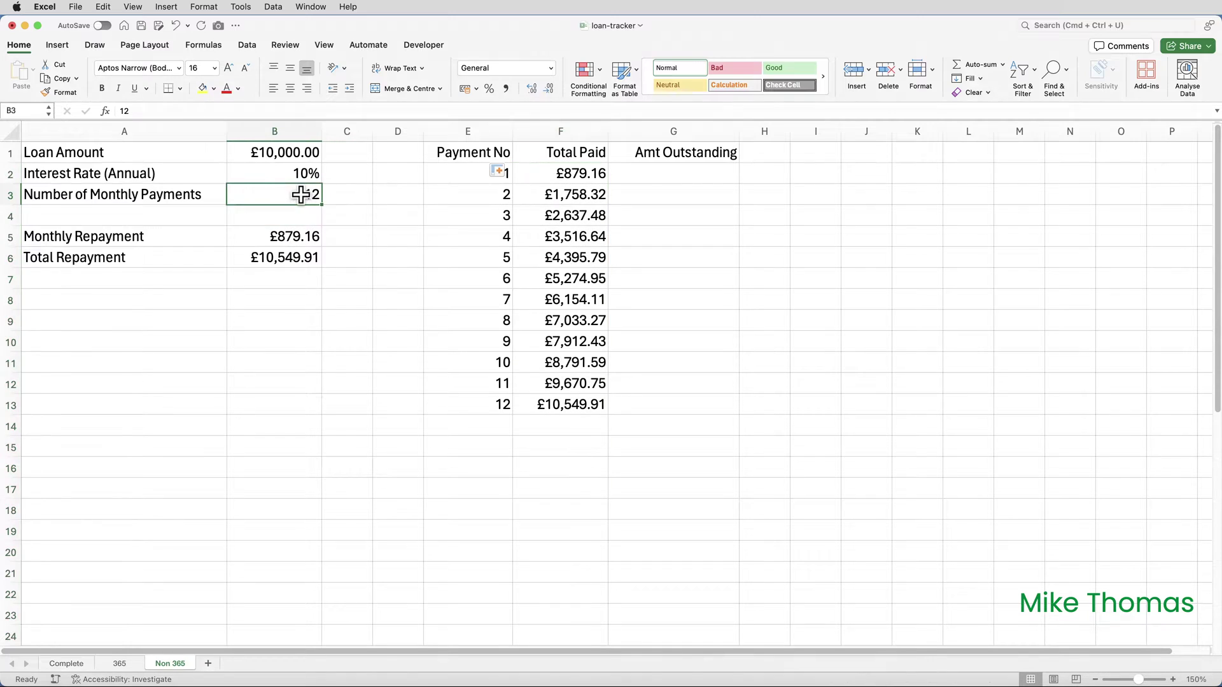
pyautogui.write('18')
pyautogui.hotkey('ctrl', 'Return')
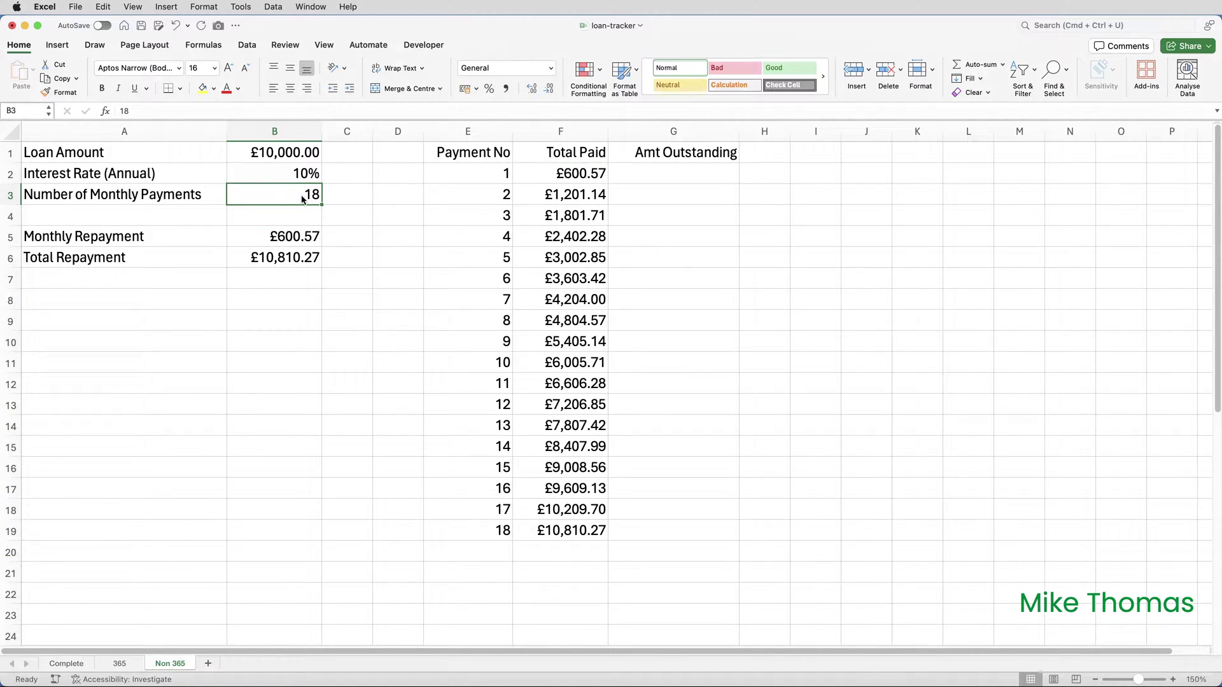
pyautogui.write('12')
pyautogui.hotkey('ctrl', 'Return')
pyautogui.click(660, 170)
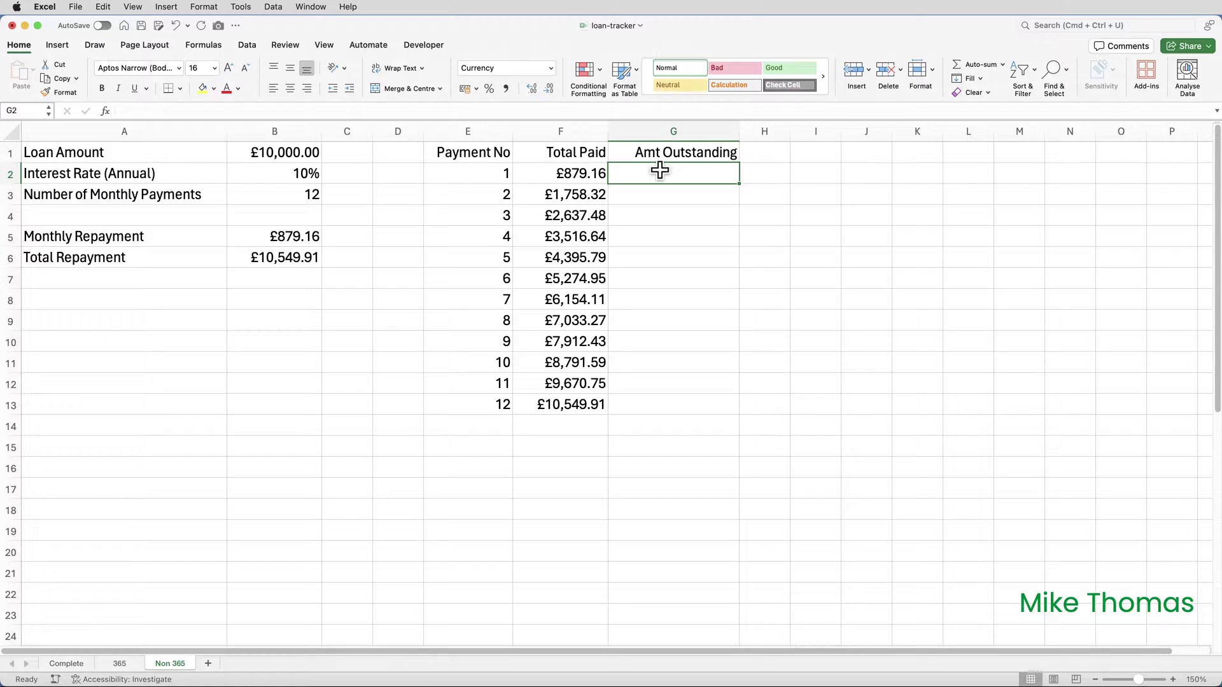
# - Enter =IF(E2="","",$B$6-F2) in G2 and fill it down column G
pyautogui.write('=IF')
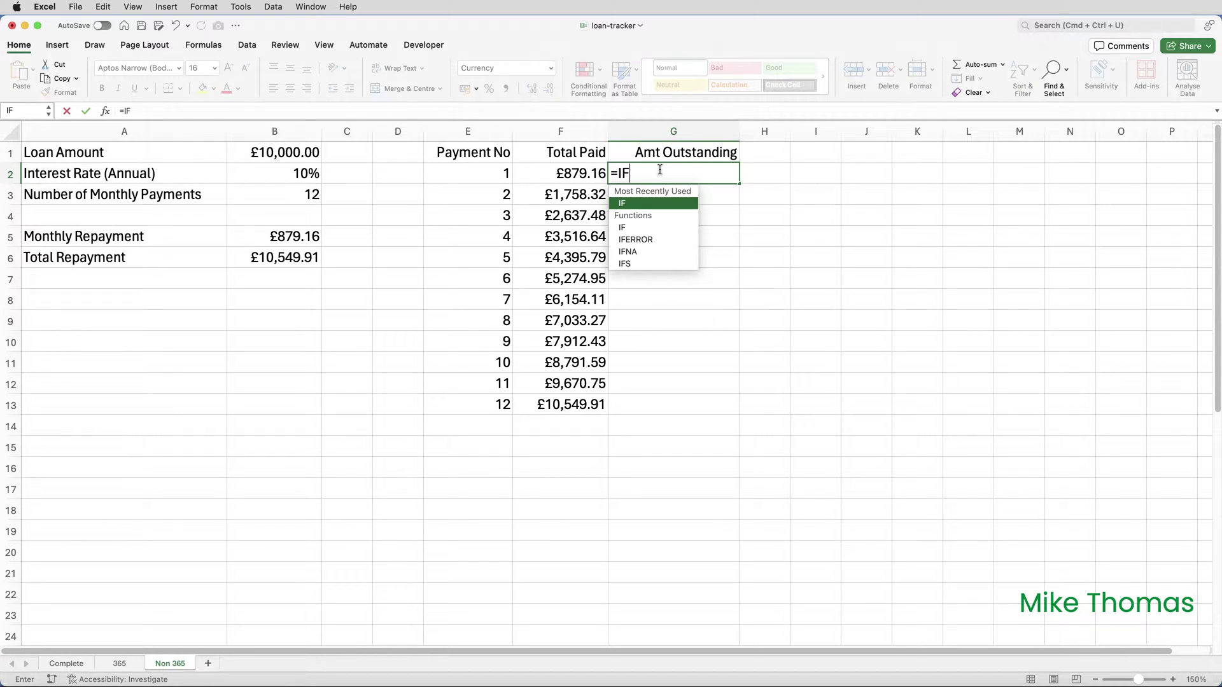
pyautogui.write('(E2')
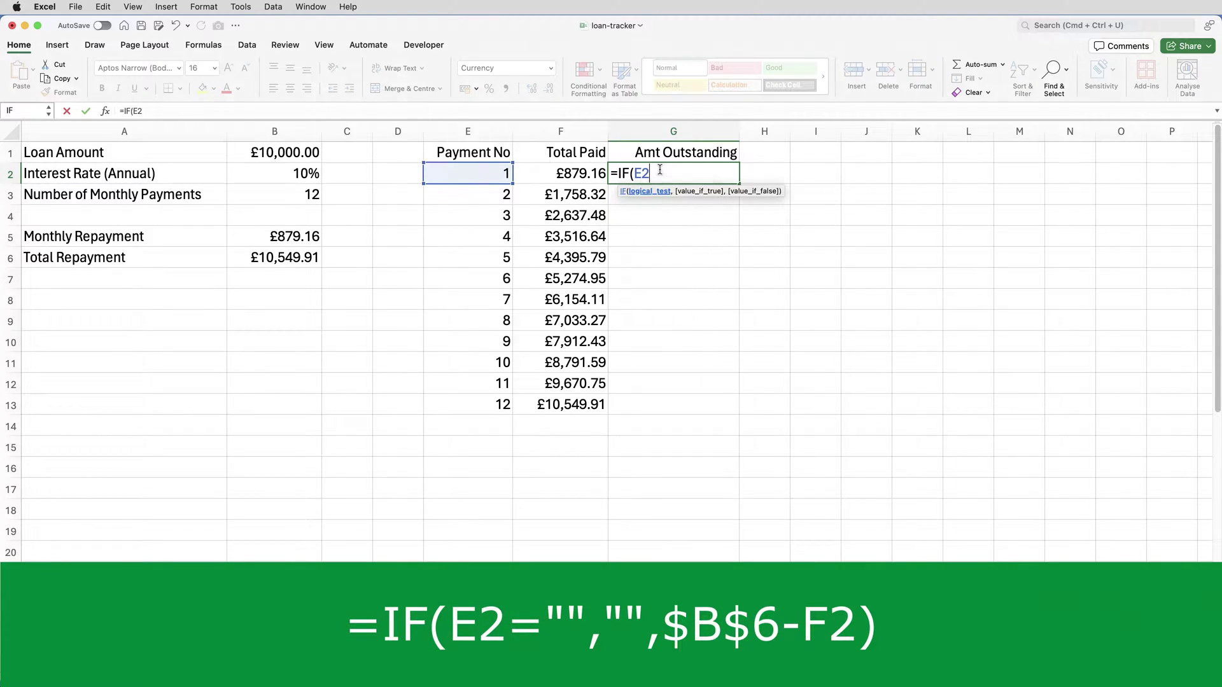
pyautogui.write('="",""')
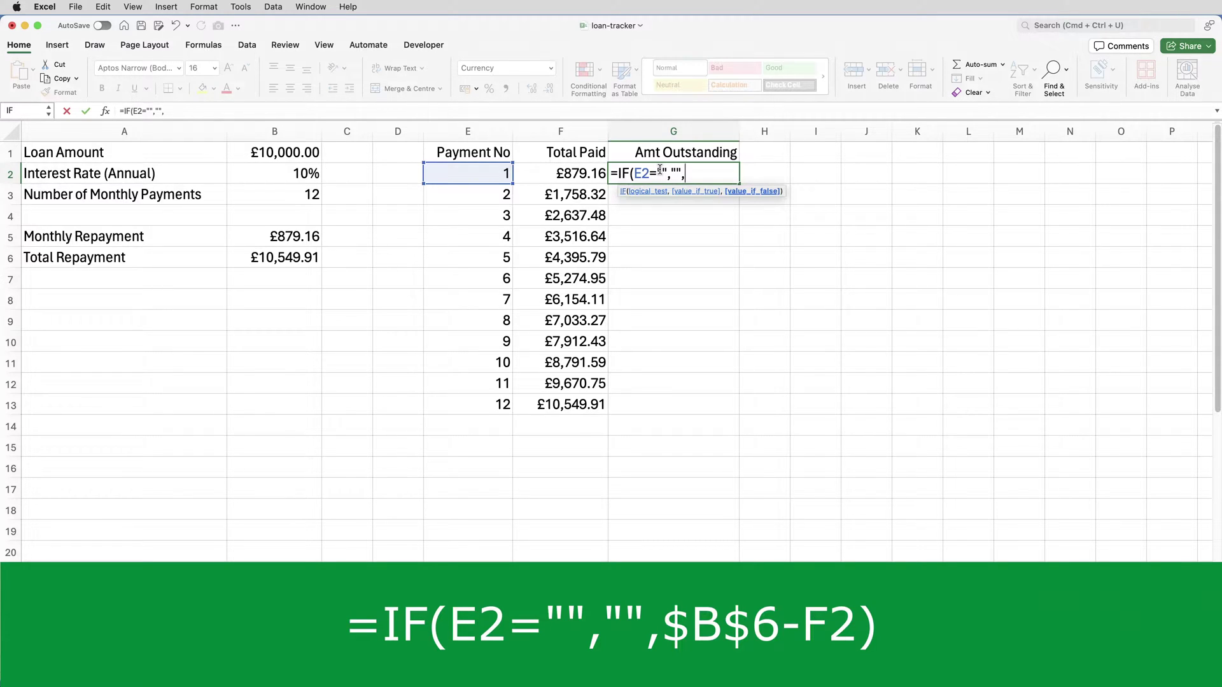
pyautogui.write(',B6')
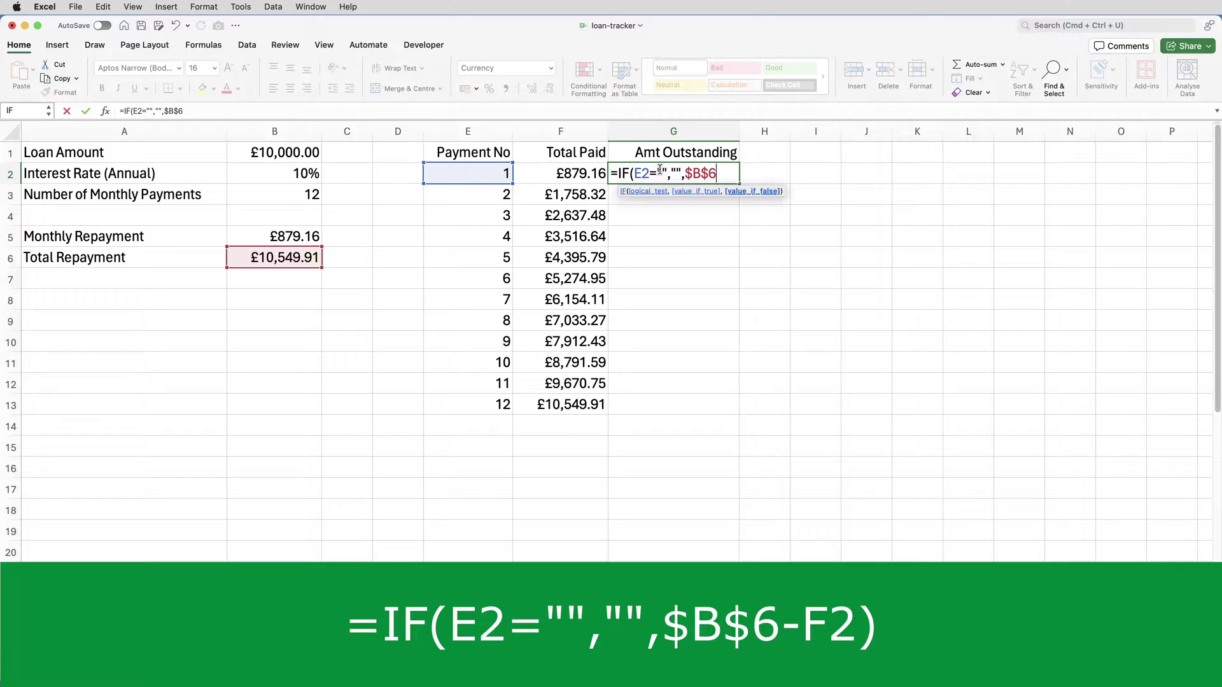
pyautogui.click(582, 170)
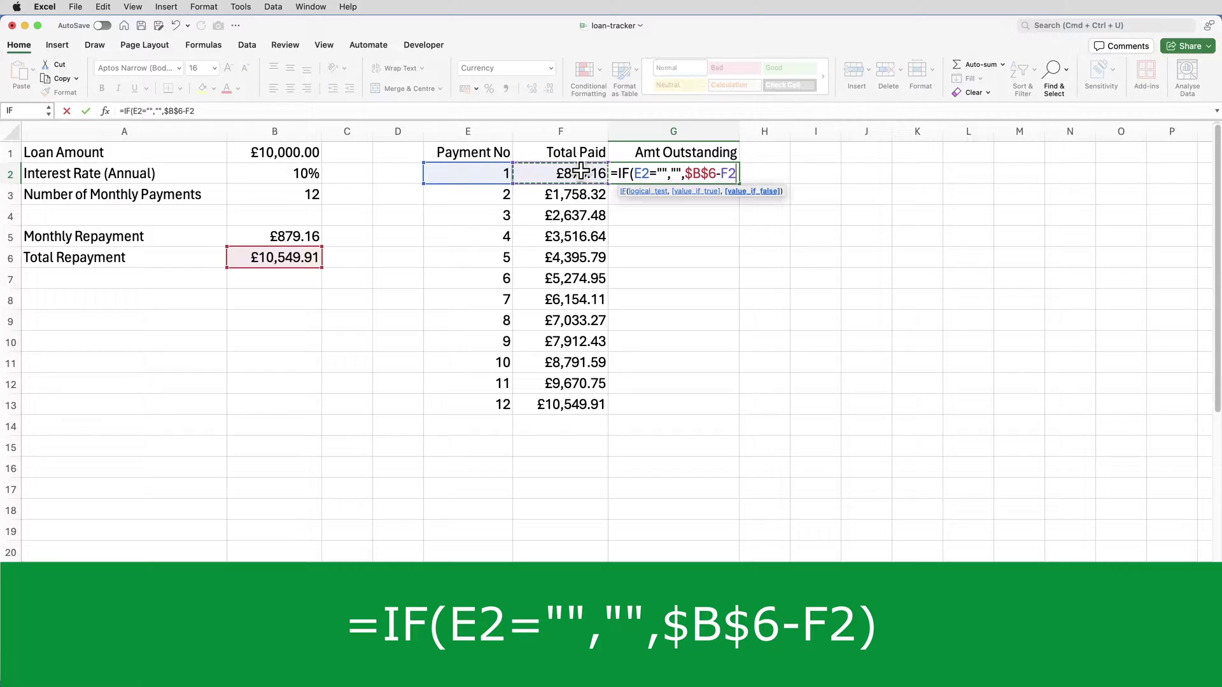
pyautogui.write(')')
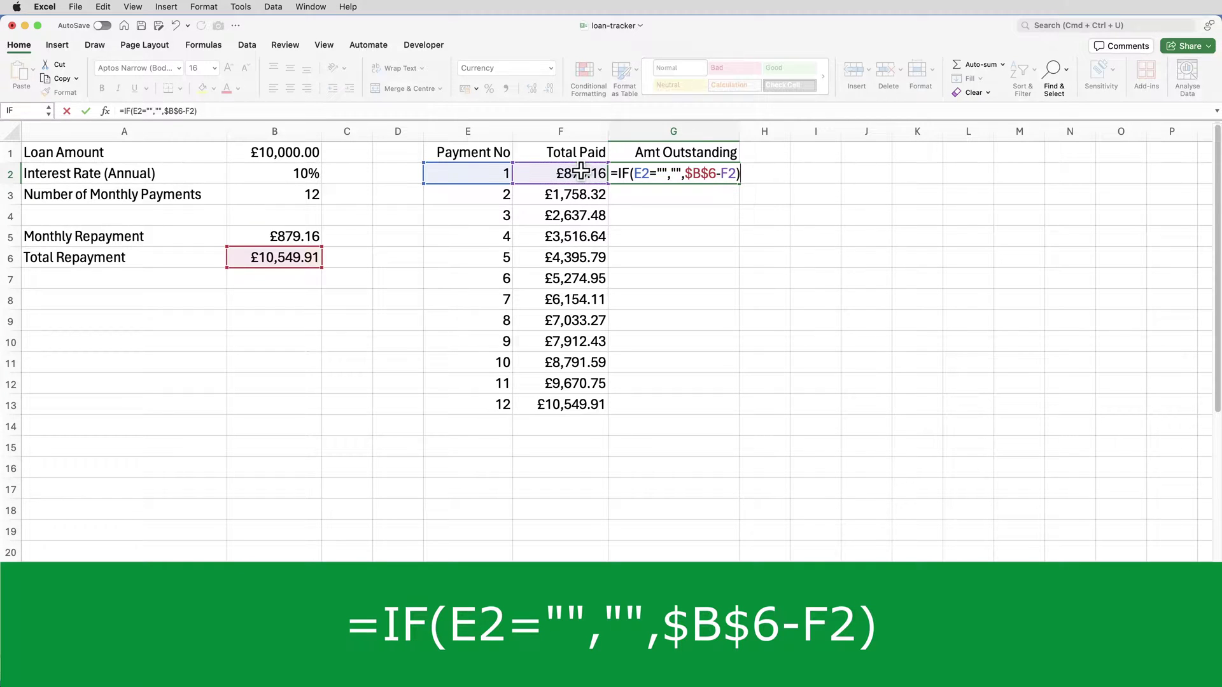
pyautogui.hotkey('ctrl', 'Return')
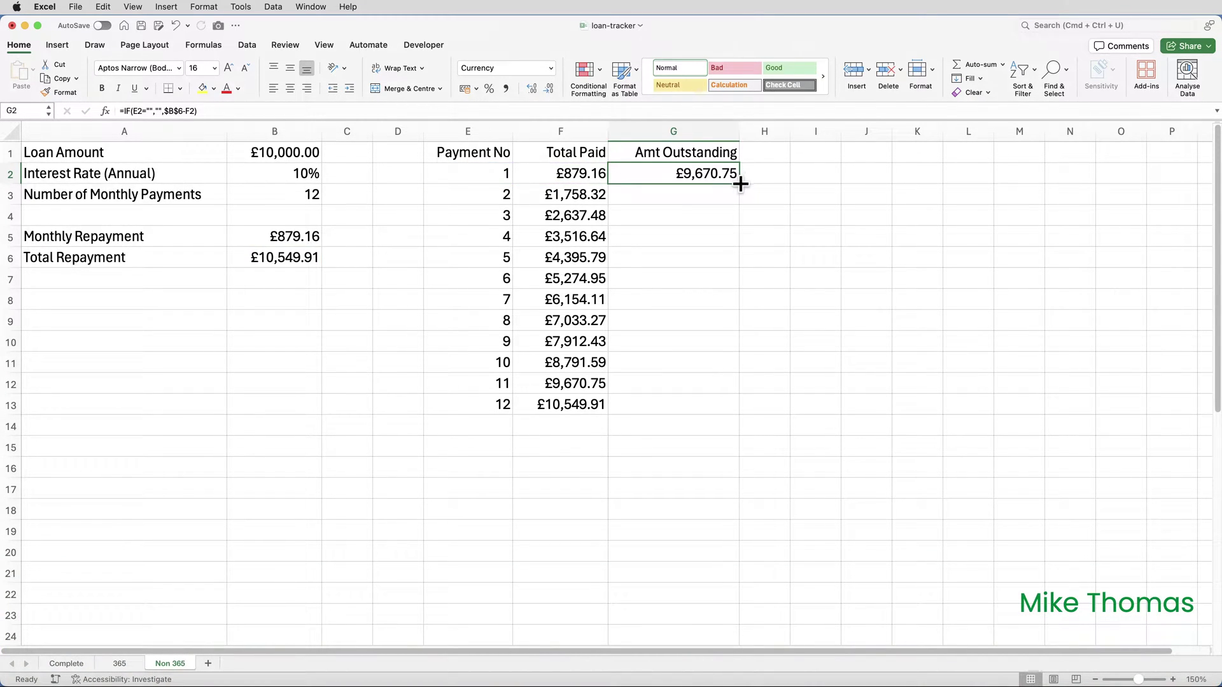
pyautogui.moveTo(740, 184); pyautogui.dragTo(738, 644)
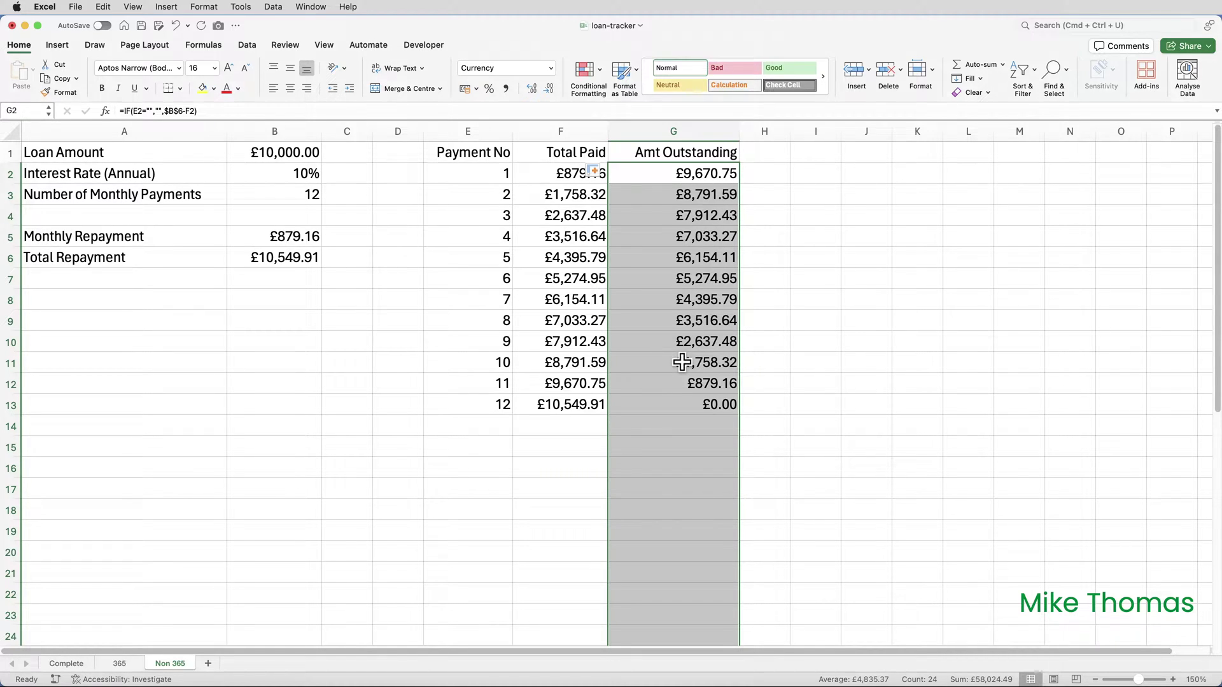
# - Enter 18 in B3 as the number of monthly payments, giving £600.57 per month on the Non 365 sheet
pyautogui.press('Down')
pyautogui.press('Left')
pyautogui.press('Left')
pyautogui.press('Left')
pyautogui.press('Left')
pyautogui.press('Left')
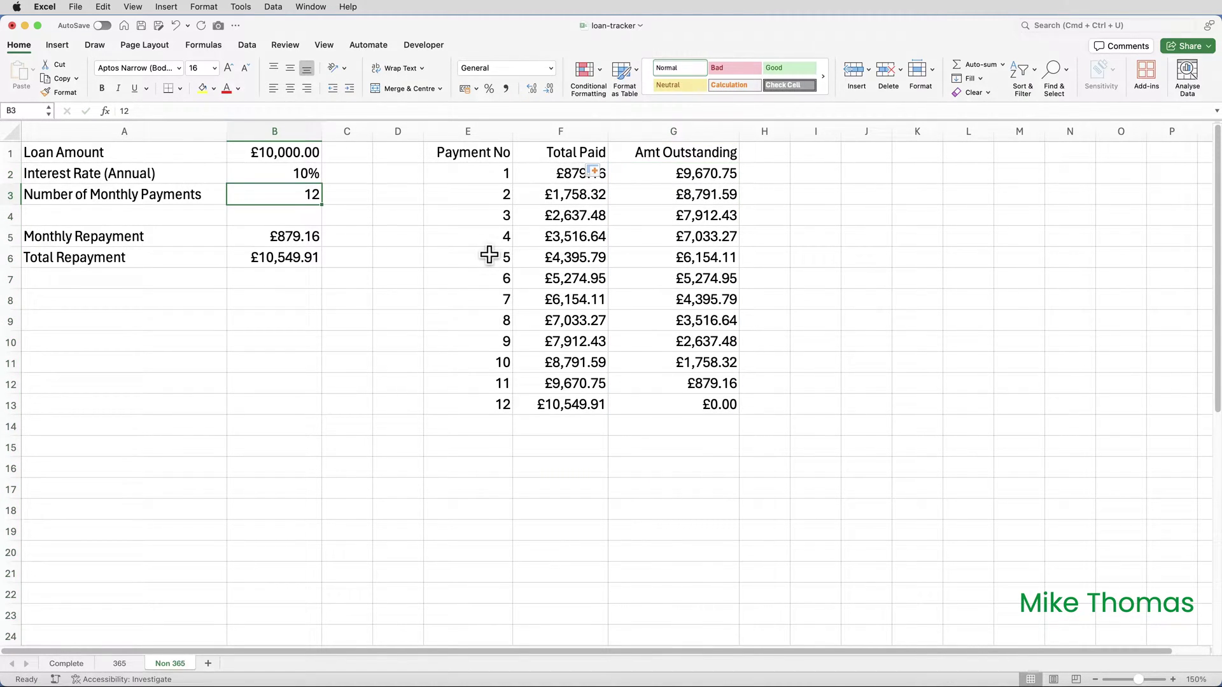
pyautogui.write('18')
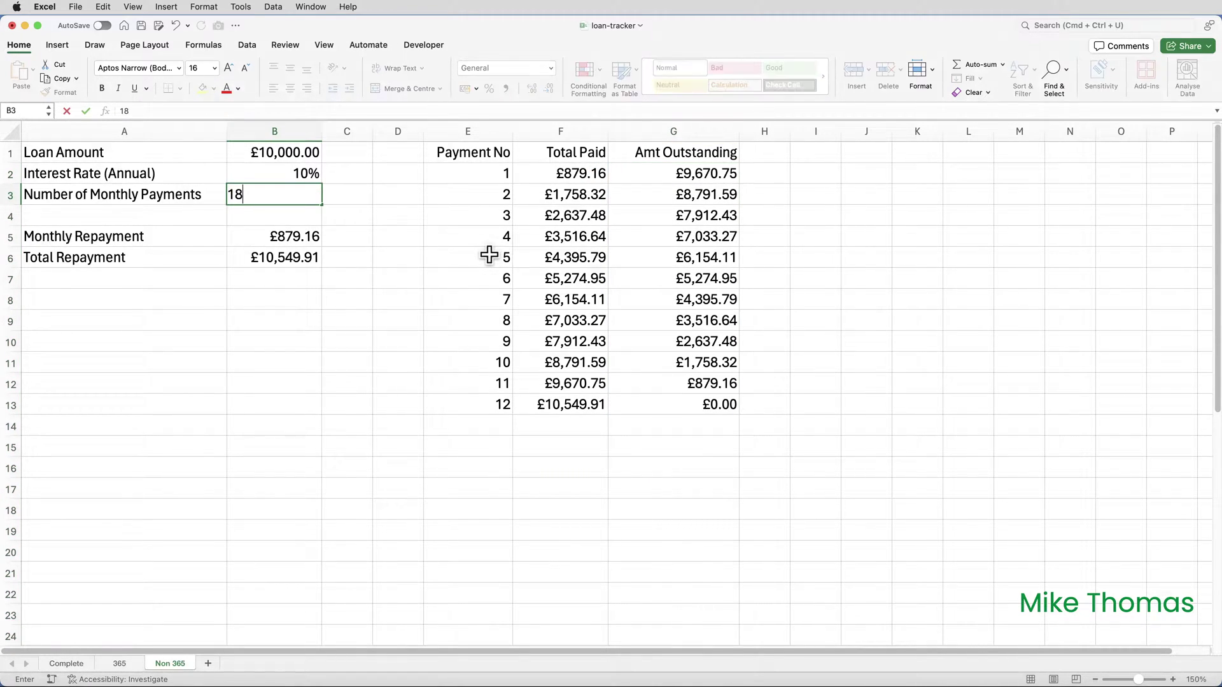
pyautogui.hotkey('ctrl', 'Return')
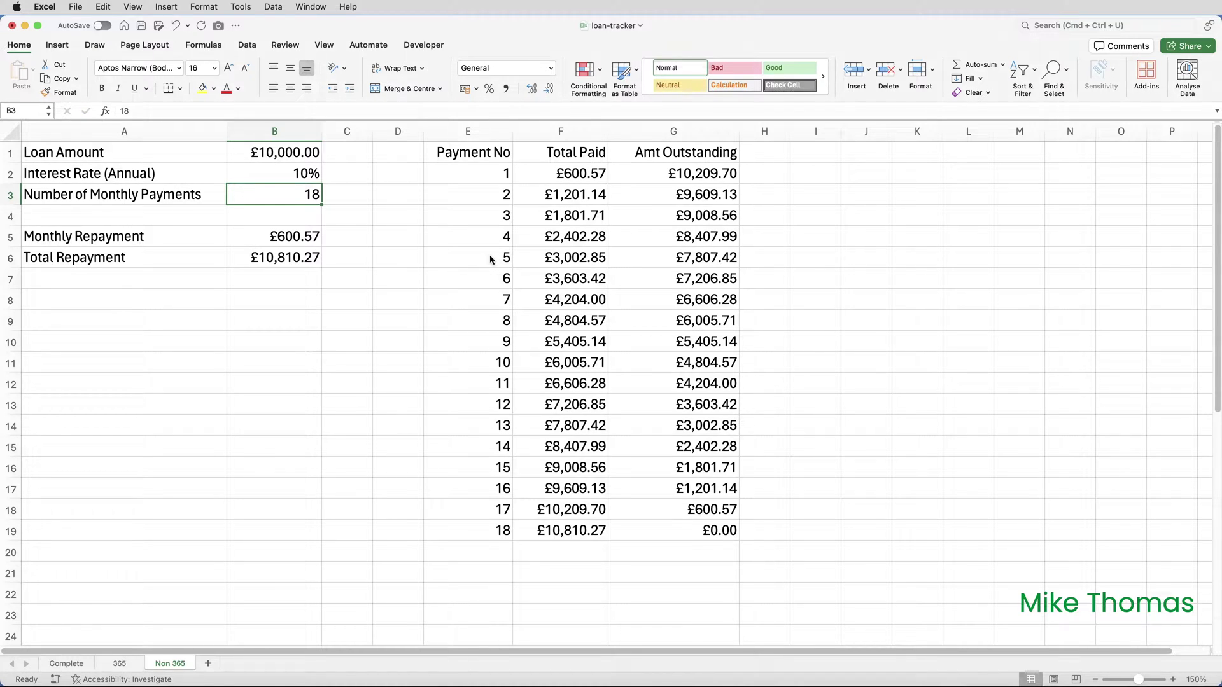